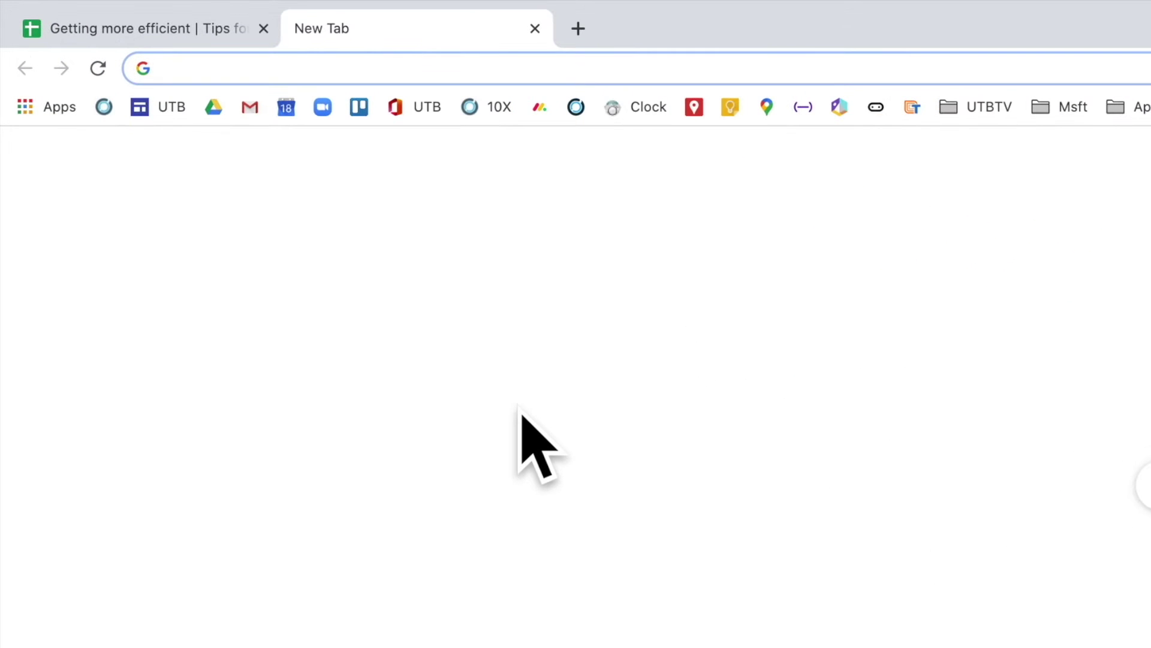
# - Create a new blank spreadsheet by entering sheets.new in a new Chrome tab
pyautogui.write('sh')
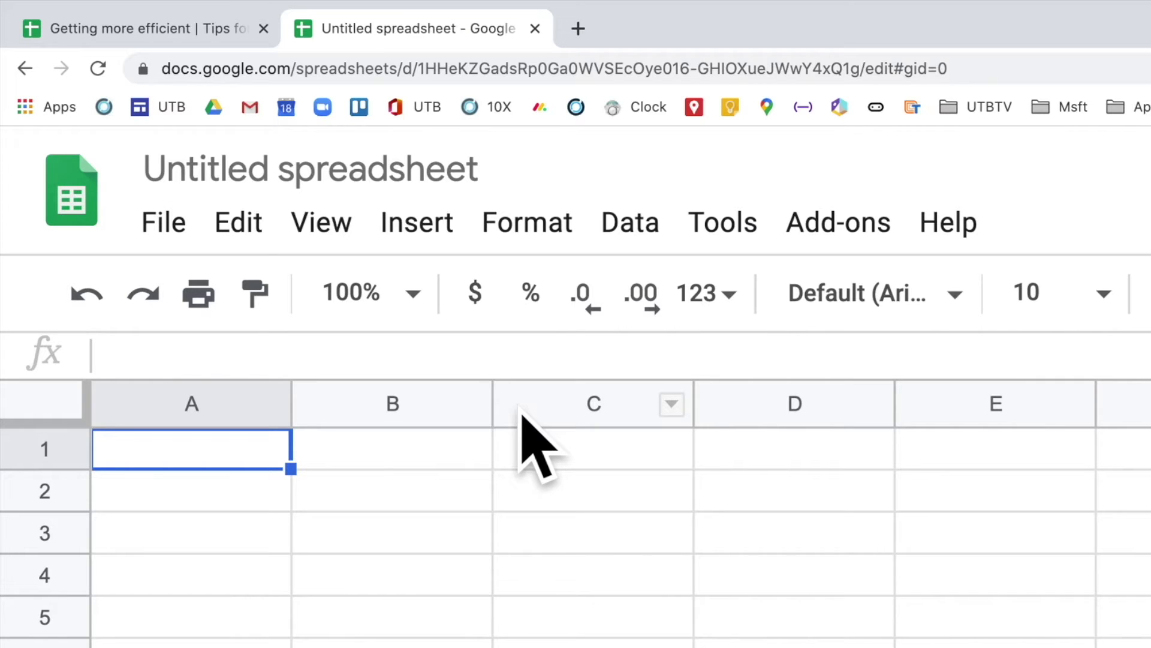
# - Close the Untitled spreadsheet tab and return to the 'Getting more efficient' rental cost table
pyautogui.click(535, 29)
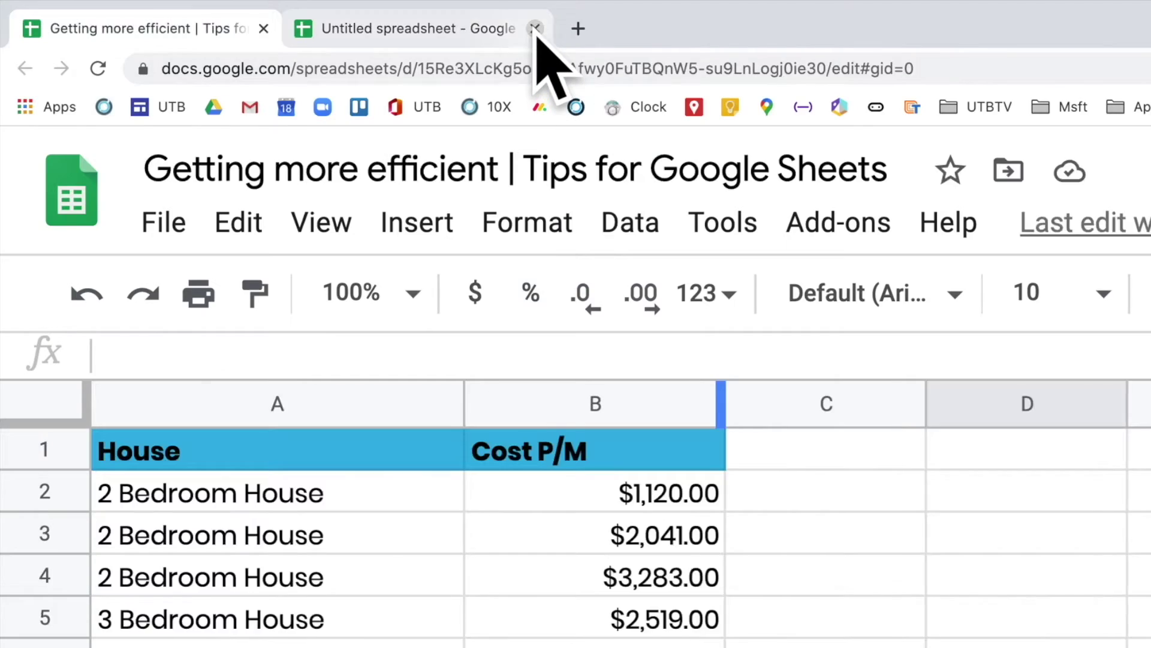
pyautogui.click(535, 29)
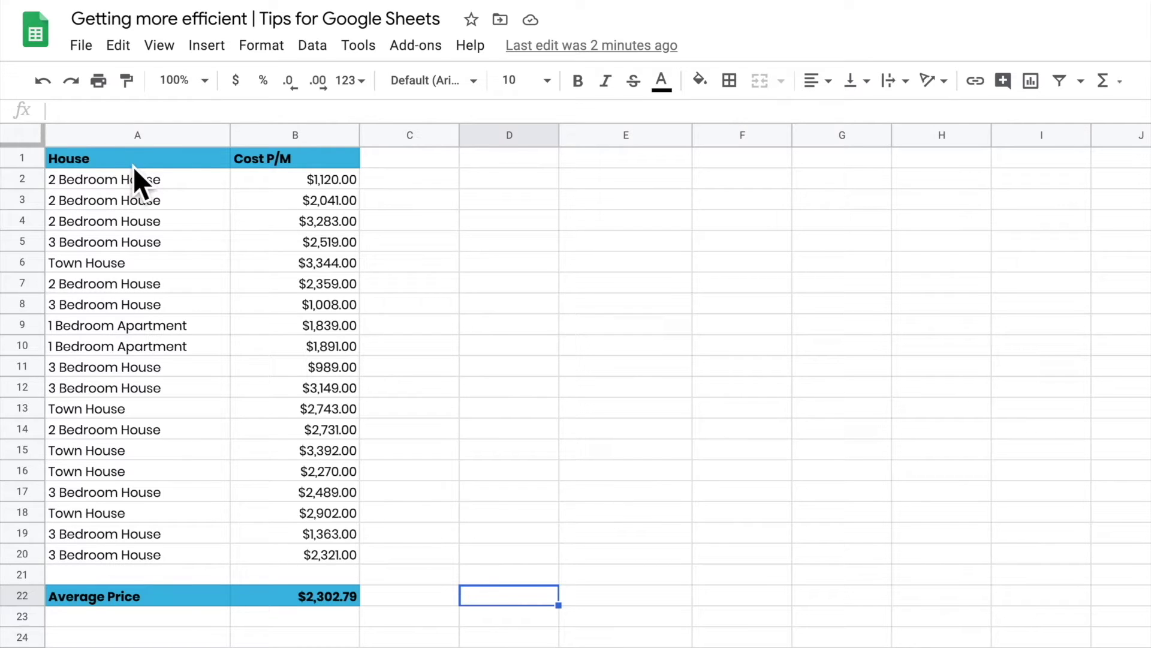
pyautogui.scroll(-2, 133, 168)
pyautogui.scroll(2, 133, 166)
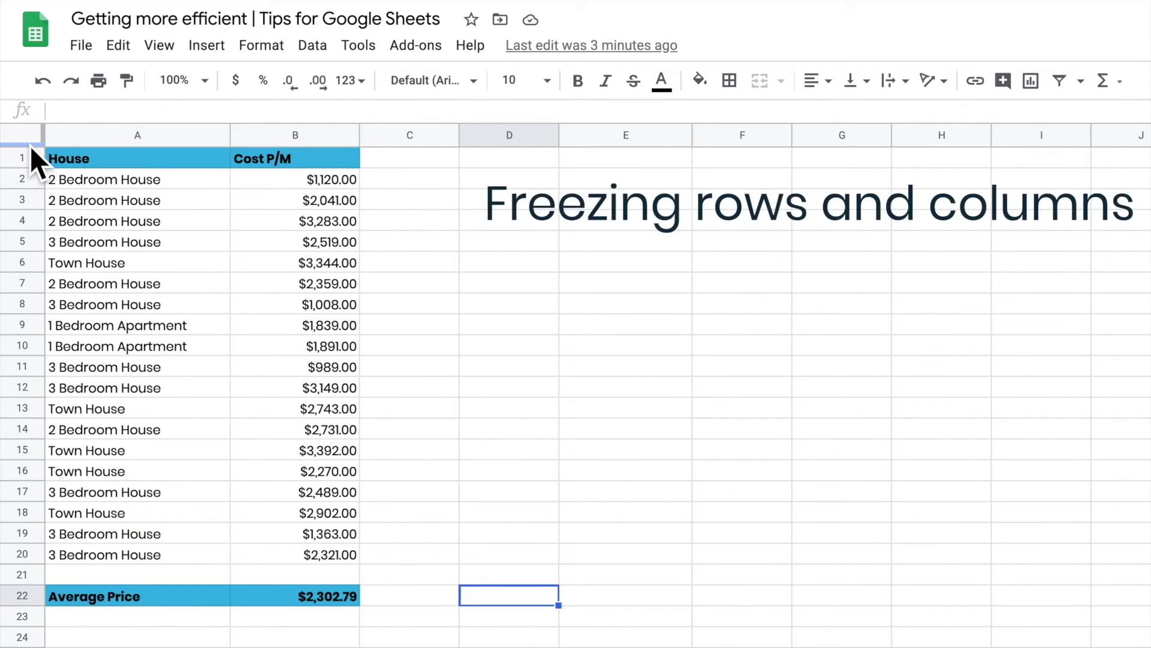
pyautogui.moveTo(30, 144); pyautogui.dragTo(29, 168)
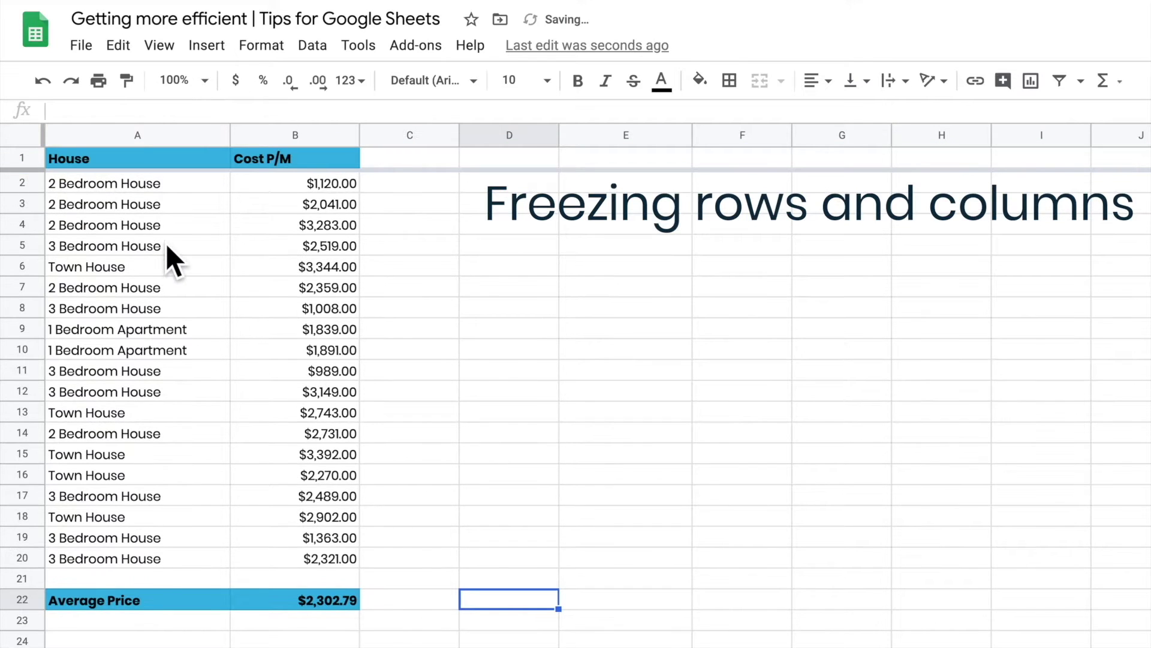
pyautogui.scroll(-2, 167, 240)
pyautogui.scroll(2, 167, 240)
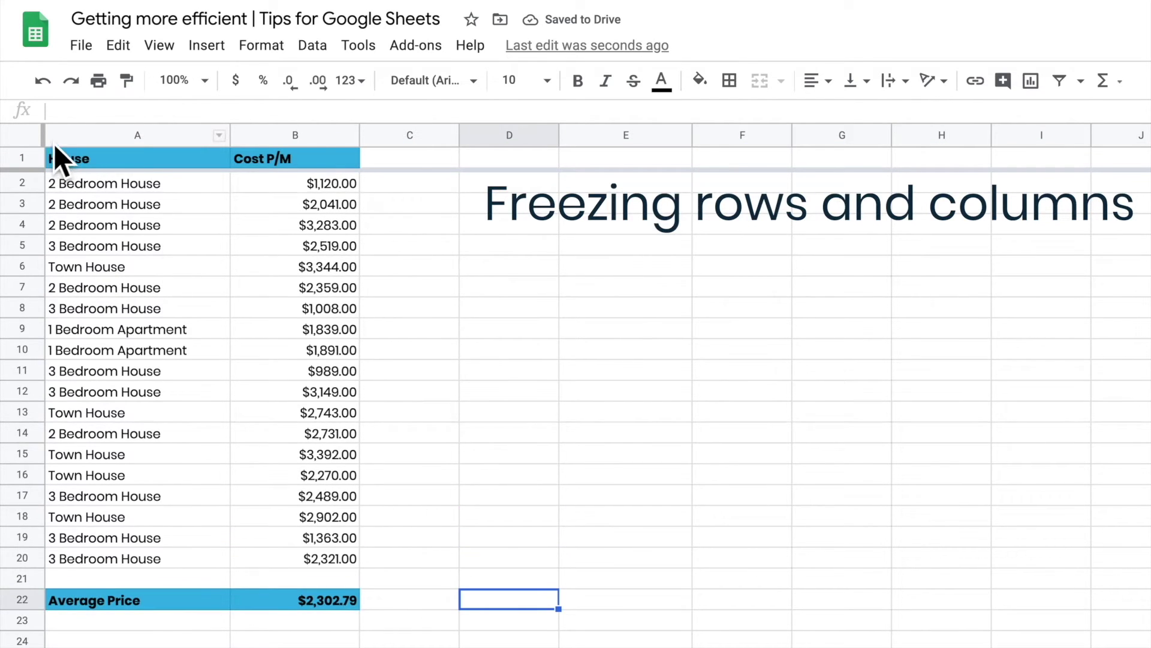
pyautogui.moveTo(43, 137); pyautogui.dragTo(223, 140)
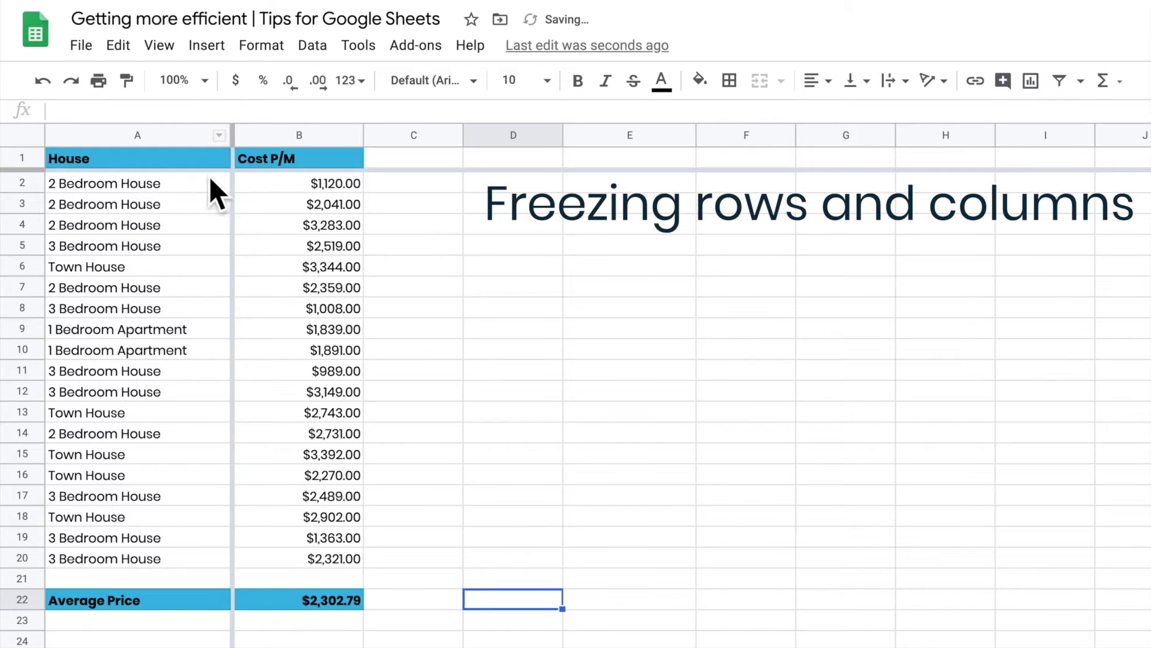
pyautogui.scroll(-2, 184, 200)
pyautogui.scroll(2, 183, 200)
pyautogui.hscroll(2, 183, 199)
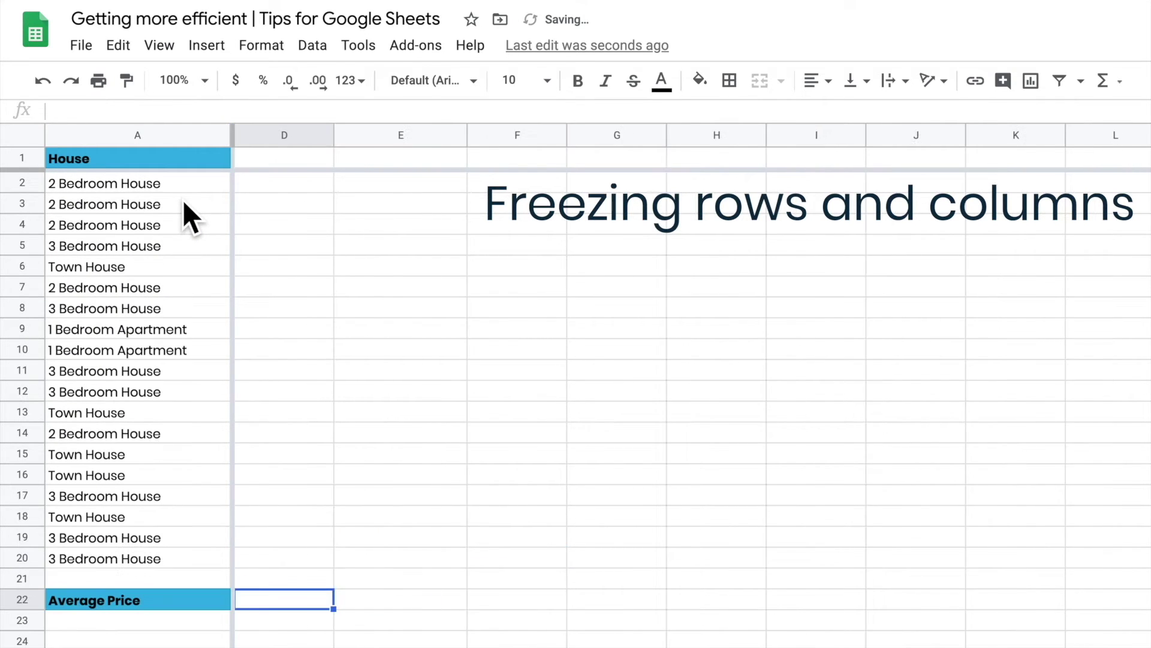
pyautogui.hscroll(-2, 183, 200)
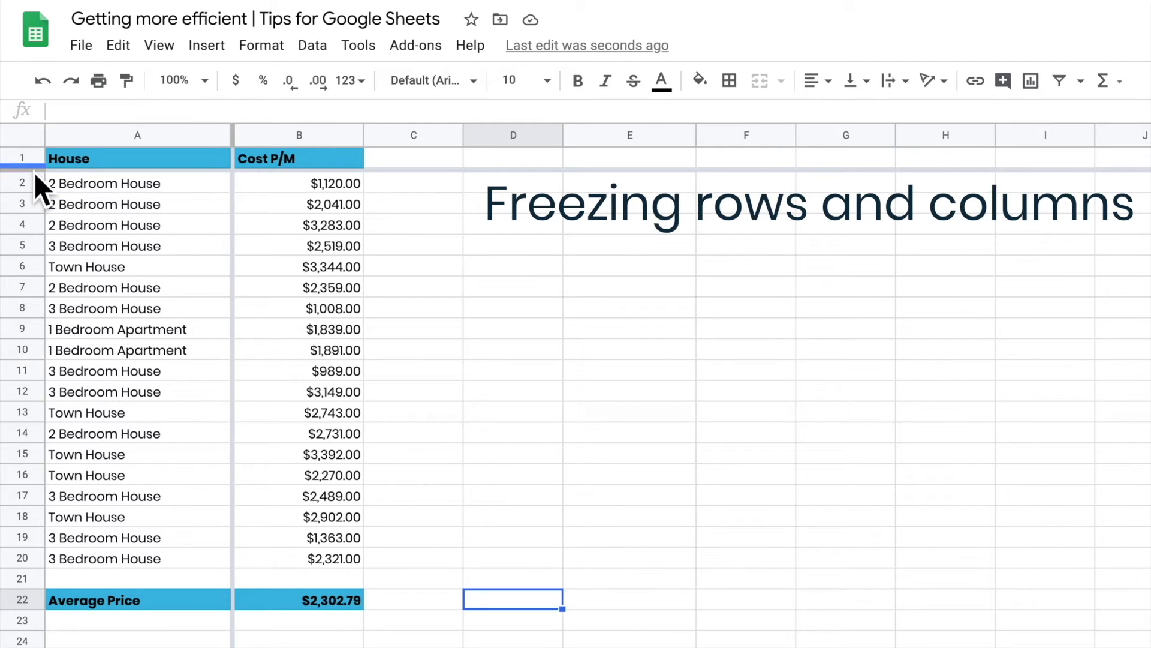
pyautogui.moveTo(34, 171); pyautogui.dragTo(38, 139)
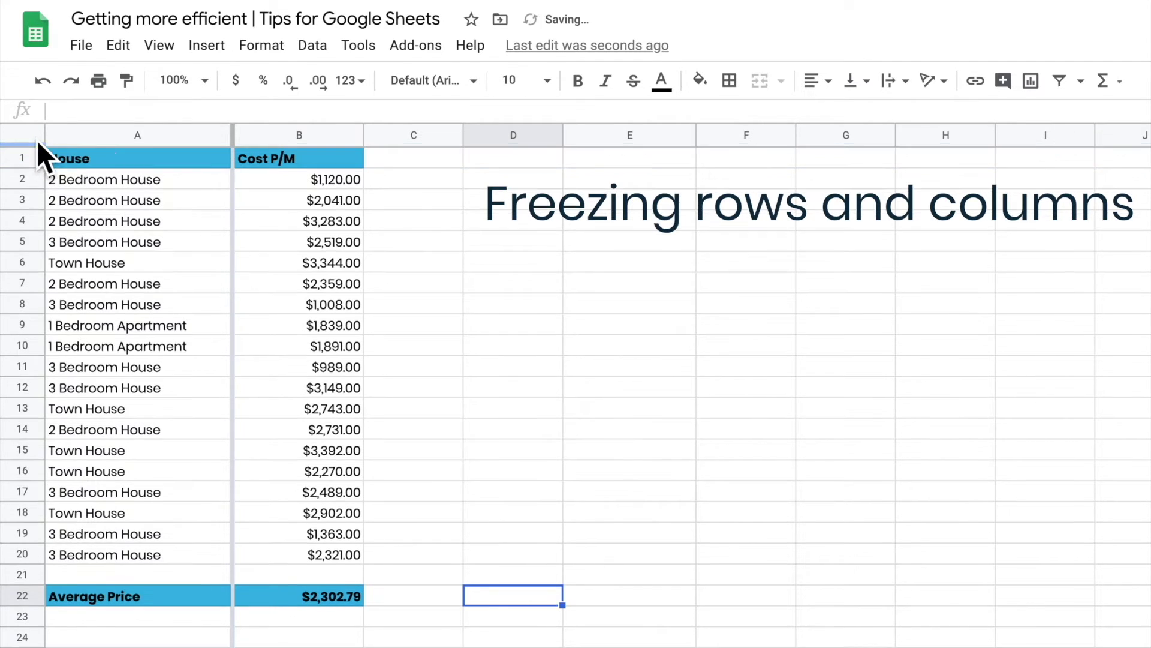
pyautogui.moveTo(235, 138); pyautogui.dragTo(24, 140)
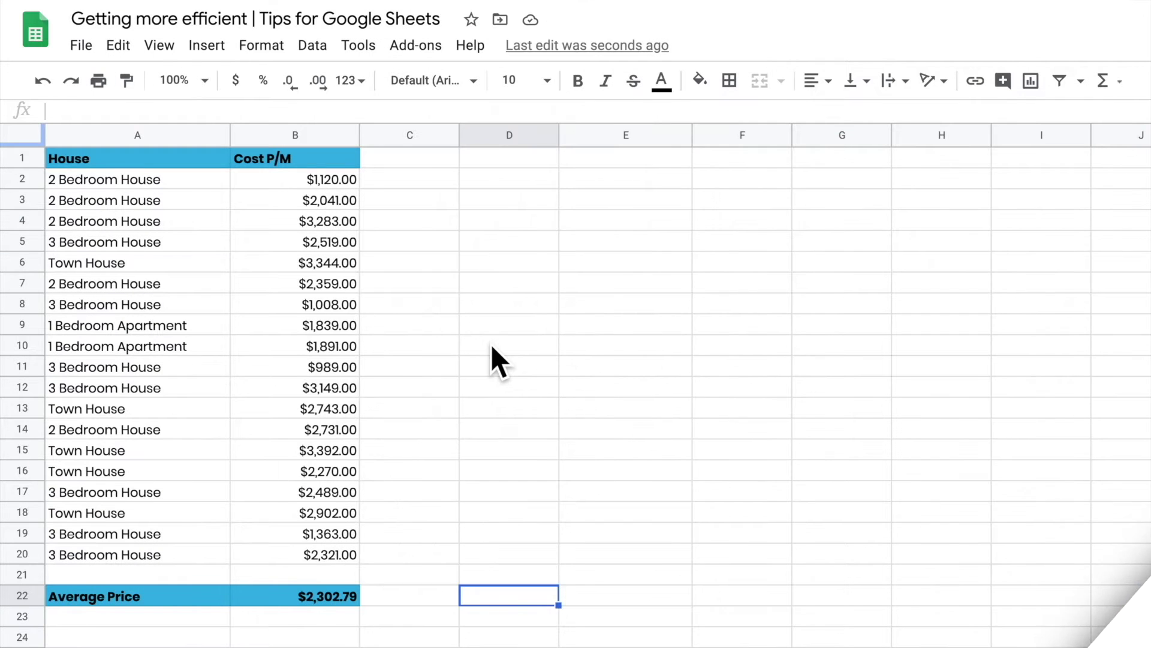
# - Select the A1:B20 table with Ctrl+A from inside it, contrasting with selecting the whole sheet
pyautogui.click(134, 193)
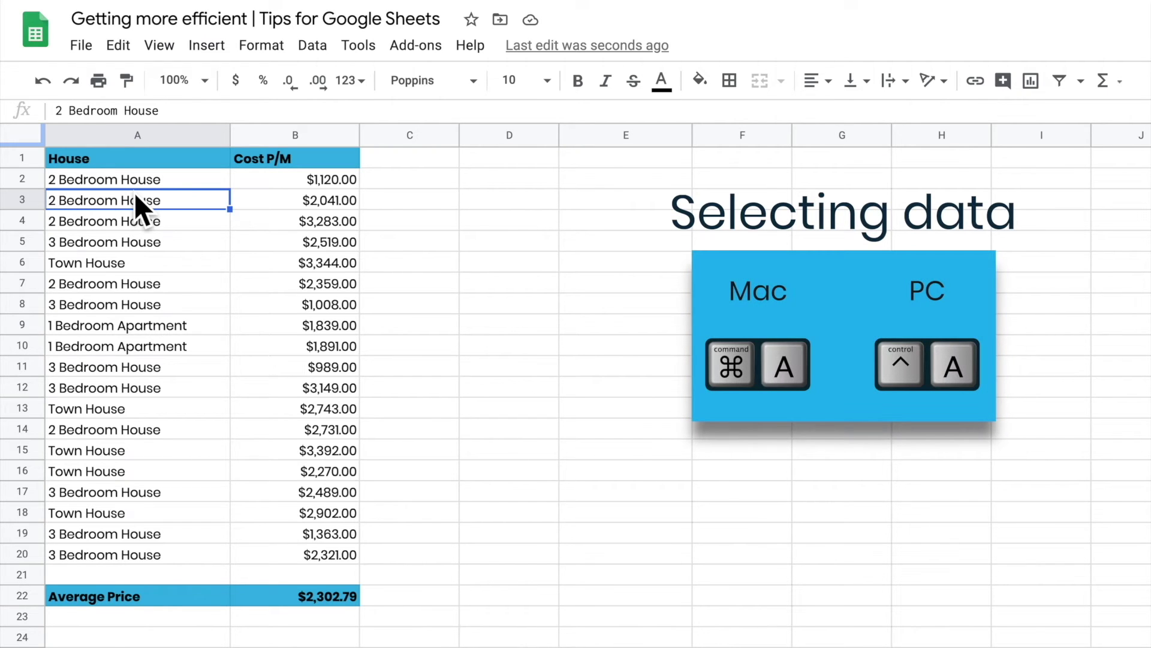
pyautogui.hotkey('ctrl', 'a')
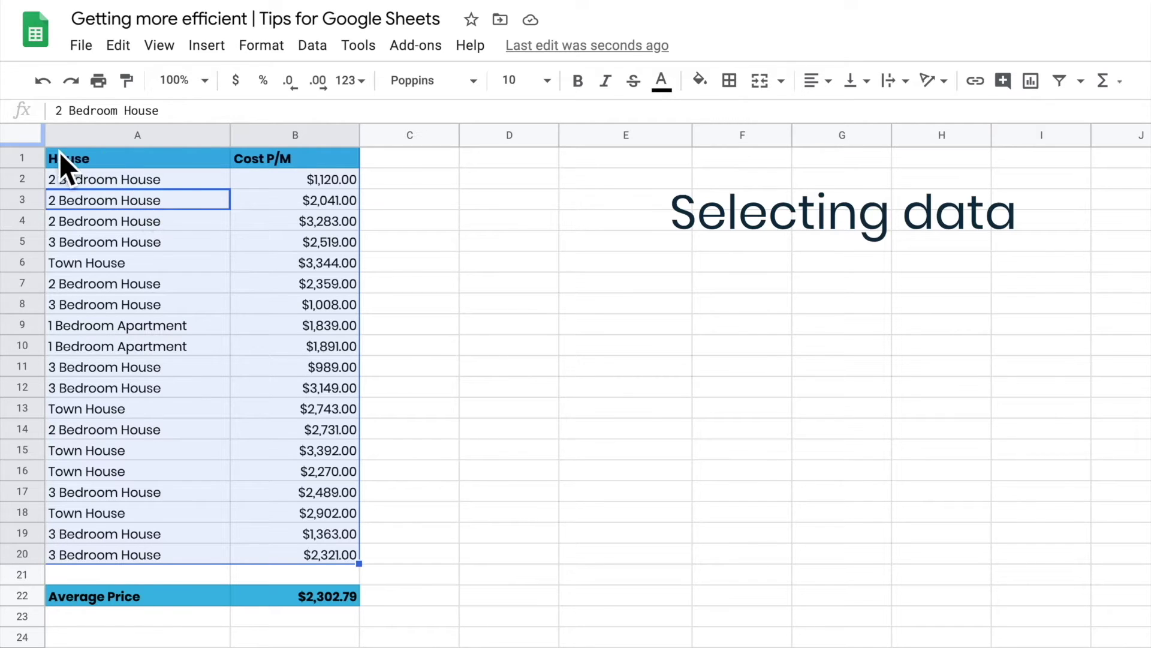
pyautogui.click(22, 135)
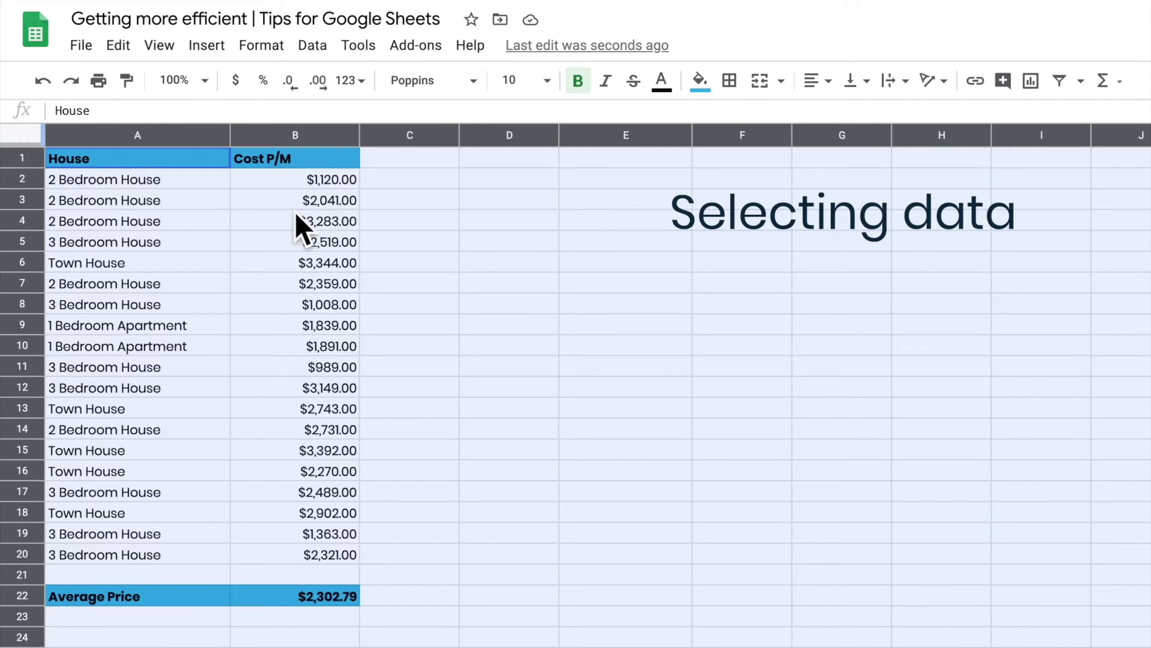
pyautogui.click(455, 256)
pyautogui.click(136, 227)
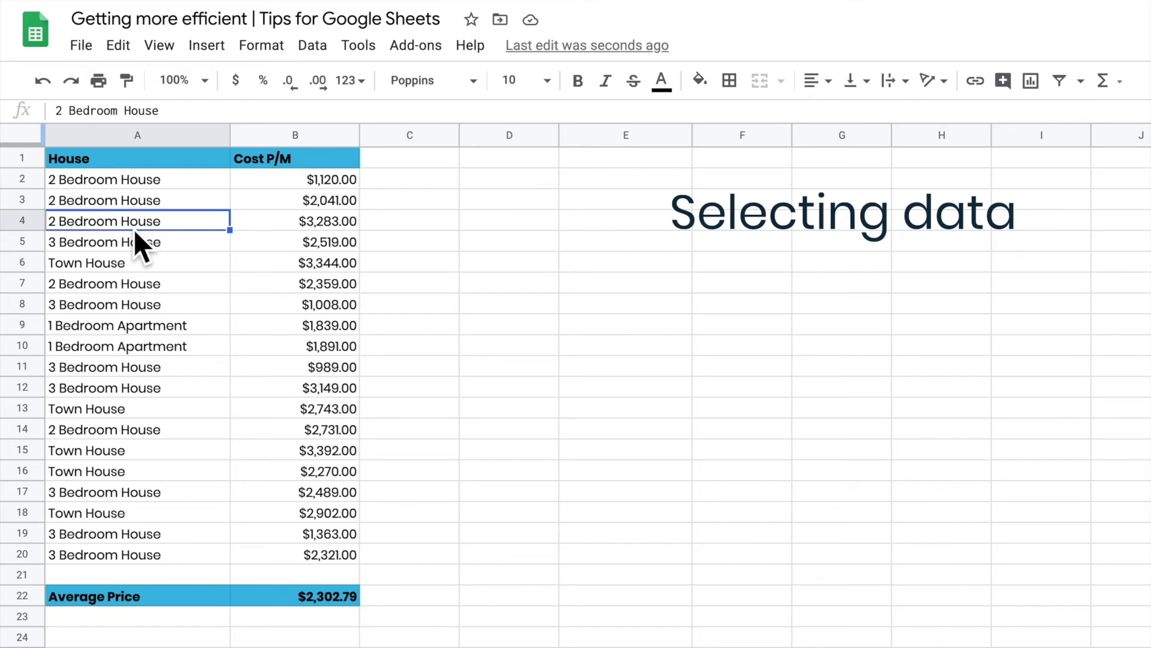
pyautogui.hotkey('ctrl', 'a')
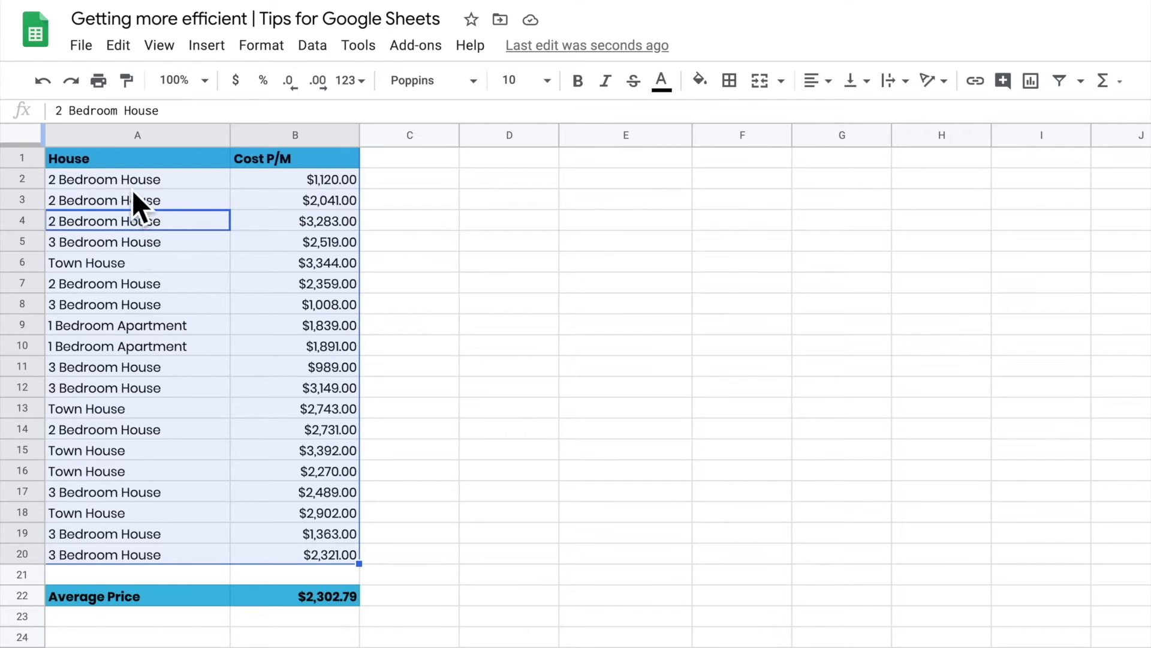
pyautogui.click(135, 165)
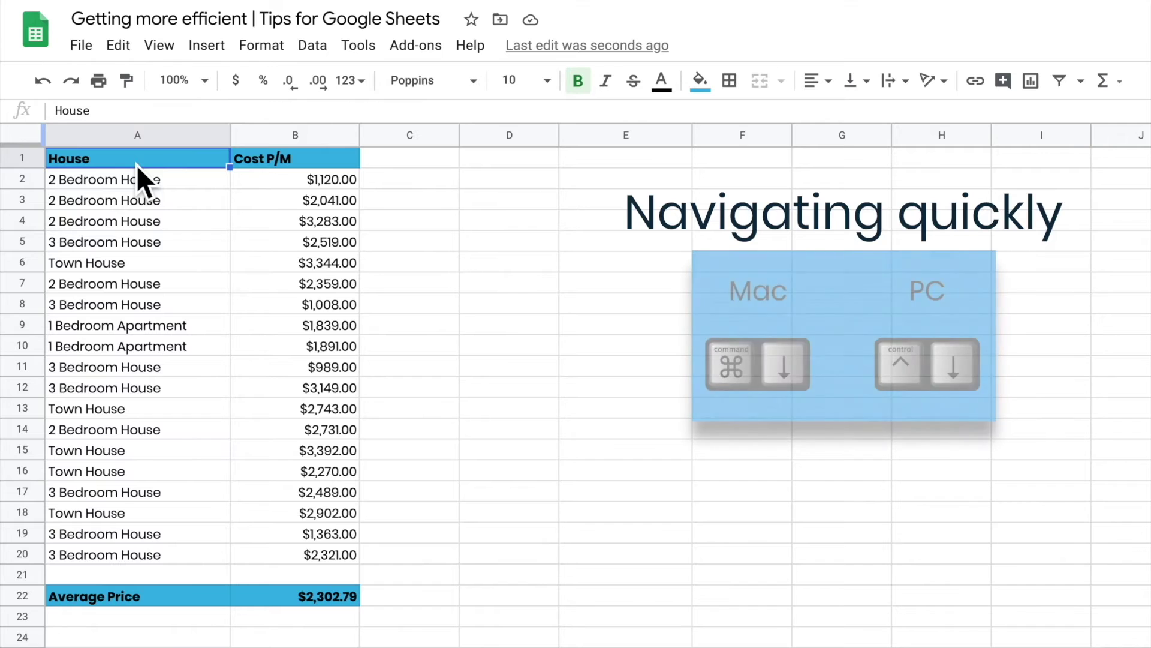
pyautogui.hotkey('ctrl', 'Down')
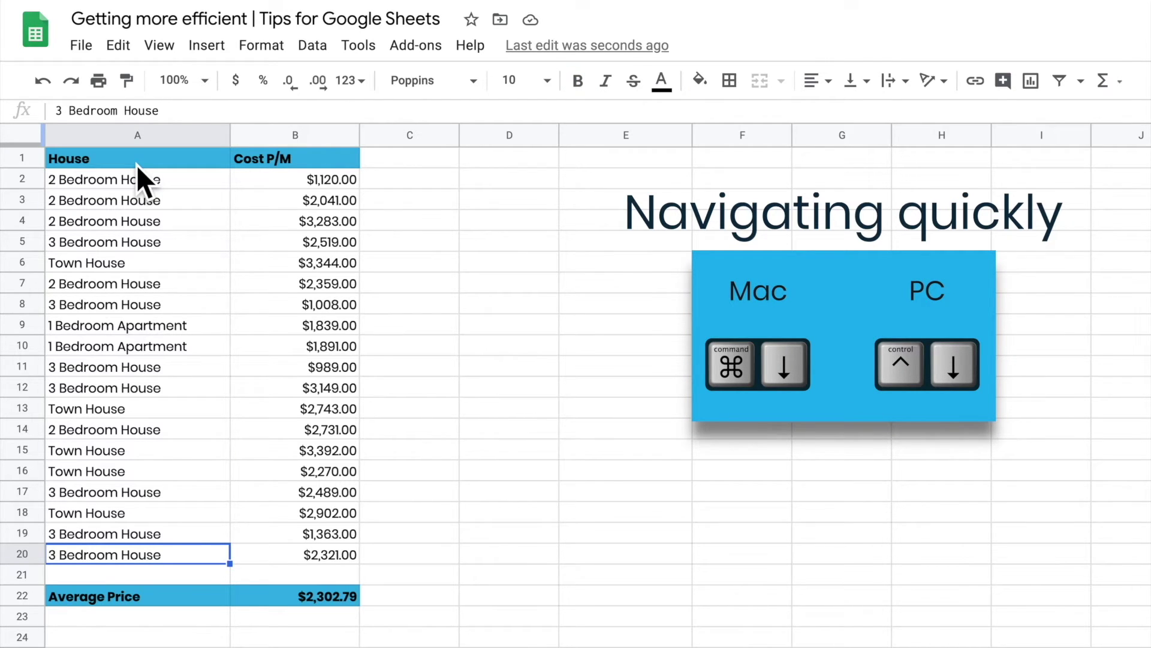
pyautogui.hotkey('ctrl', 'Down')
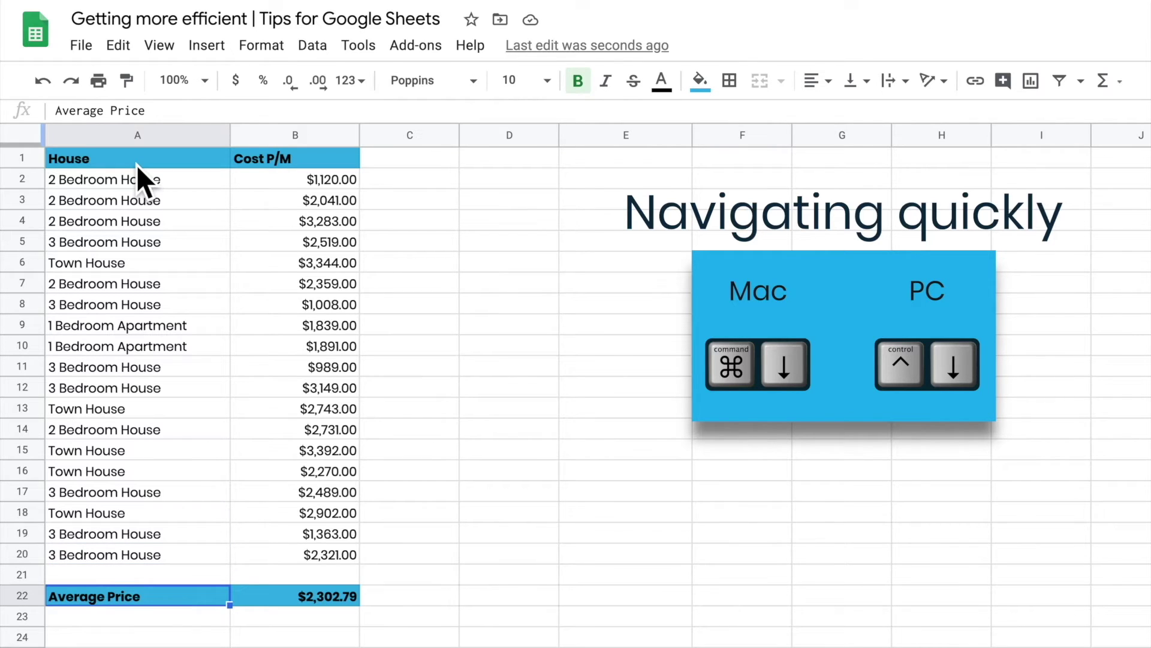
pyautogui.hotkey('ctrl', 'Up')
pyautogui.hotkey('ctrl', 'Up')
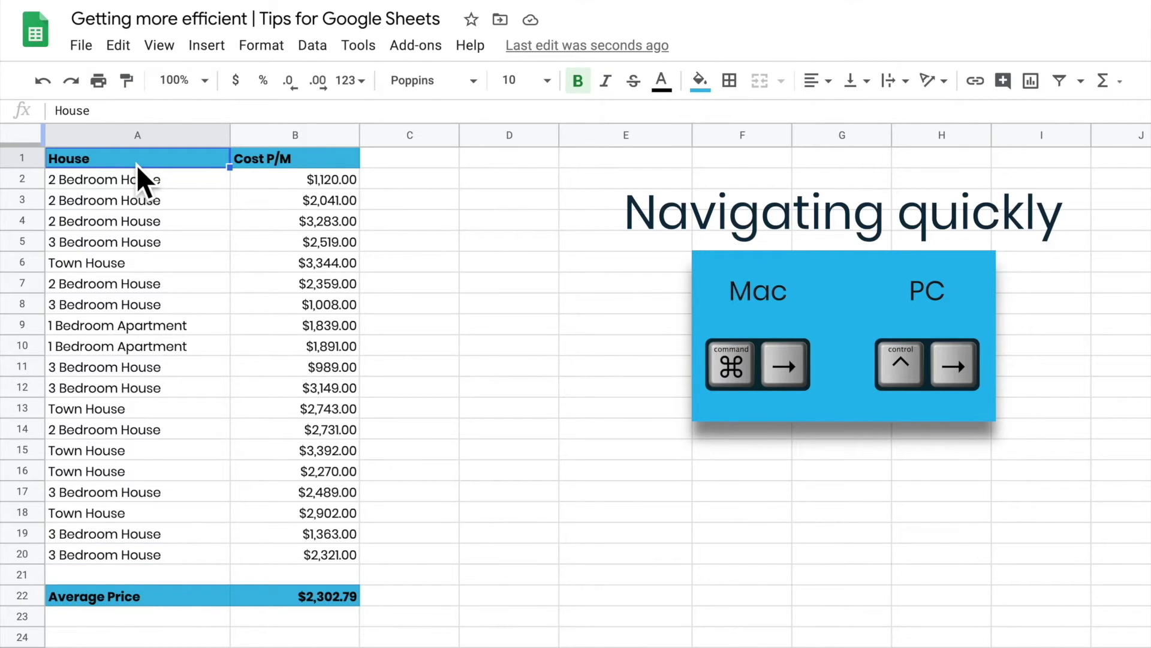
pyautogui.hotkey('ctrl', 'Right')
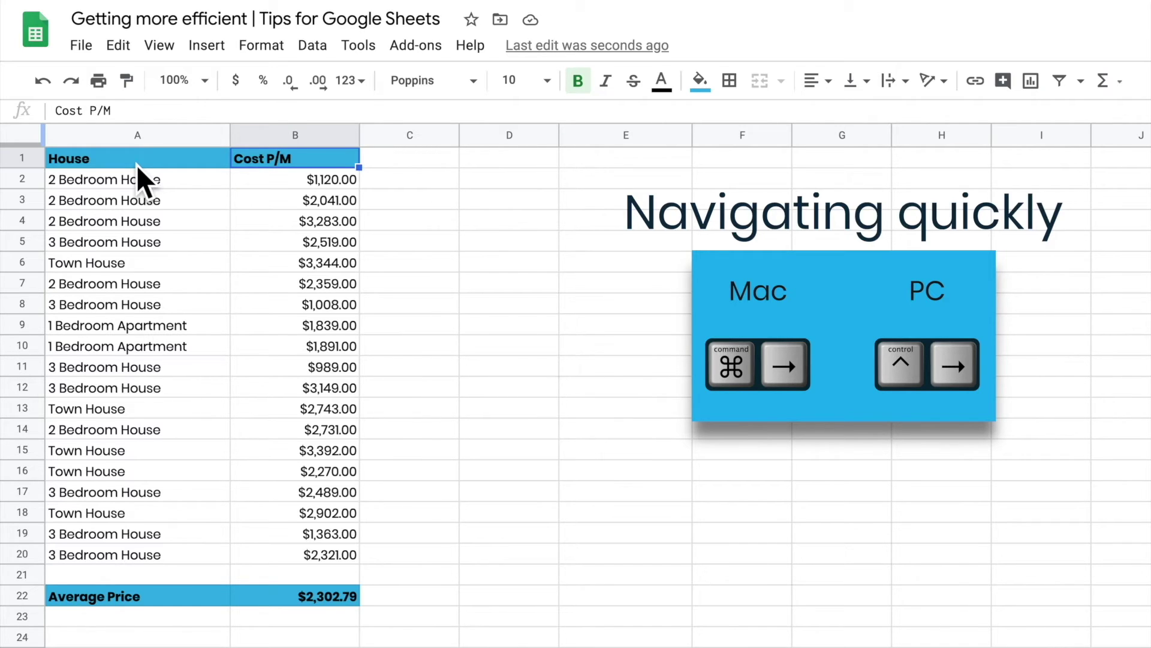
pyautogui.hotkey('ctrl', 'Left')
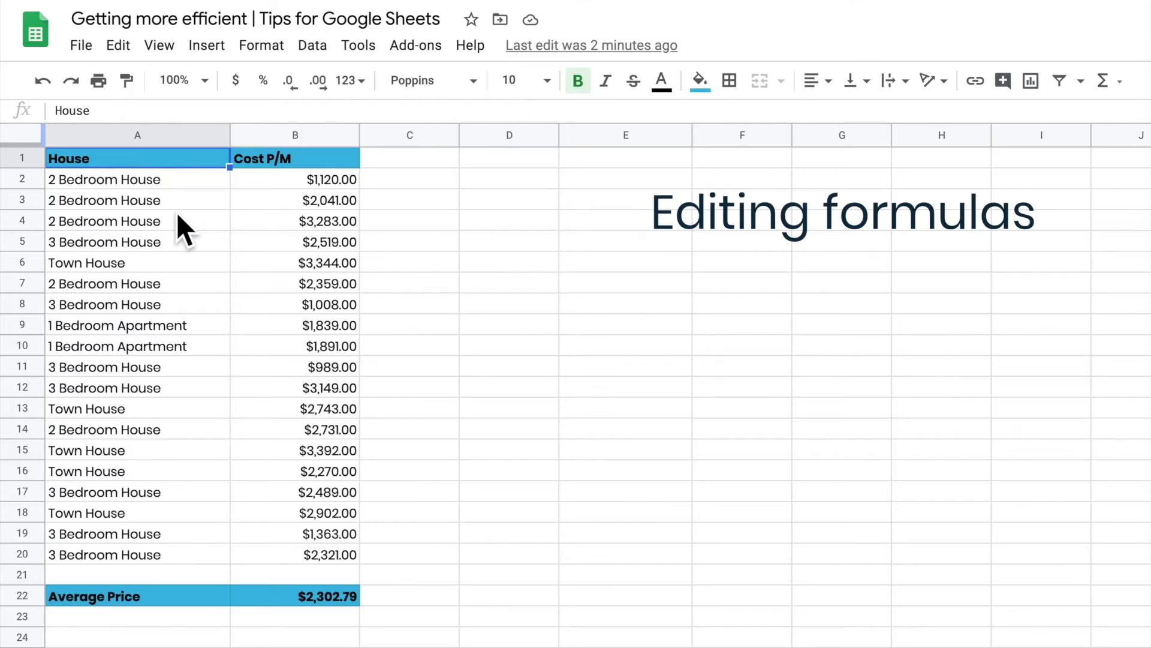
# - Edit B22's =average(B2:B20) formula with F2 and commit it, keeping $2,302.79
pyautogui.click(315, 600)
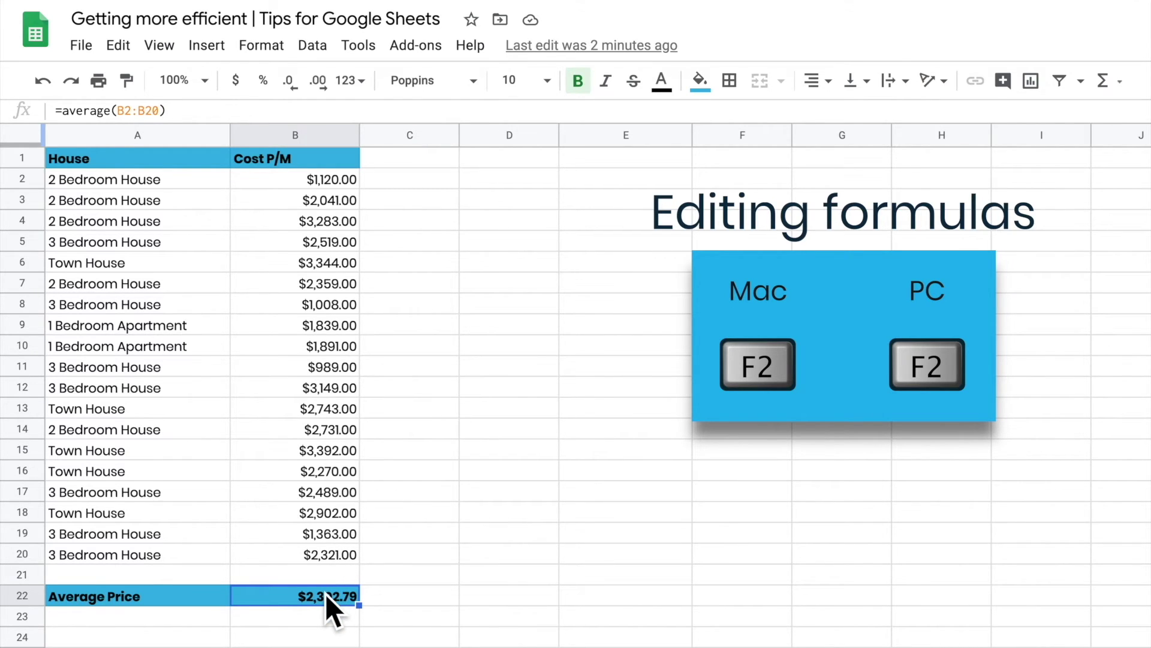
pyautogui.press('F2')
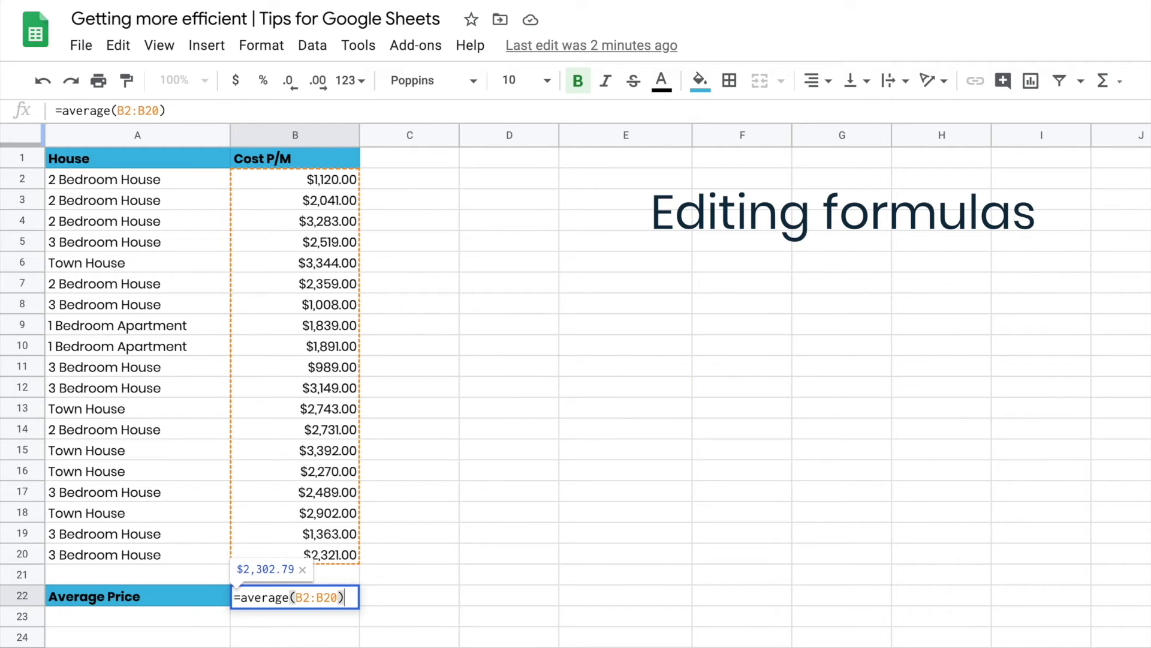
pyautogui.press('Return')
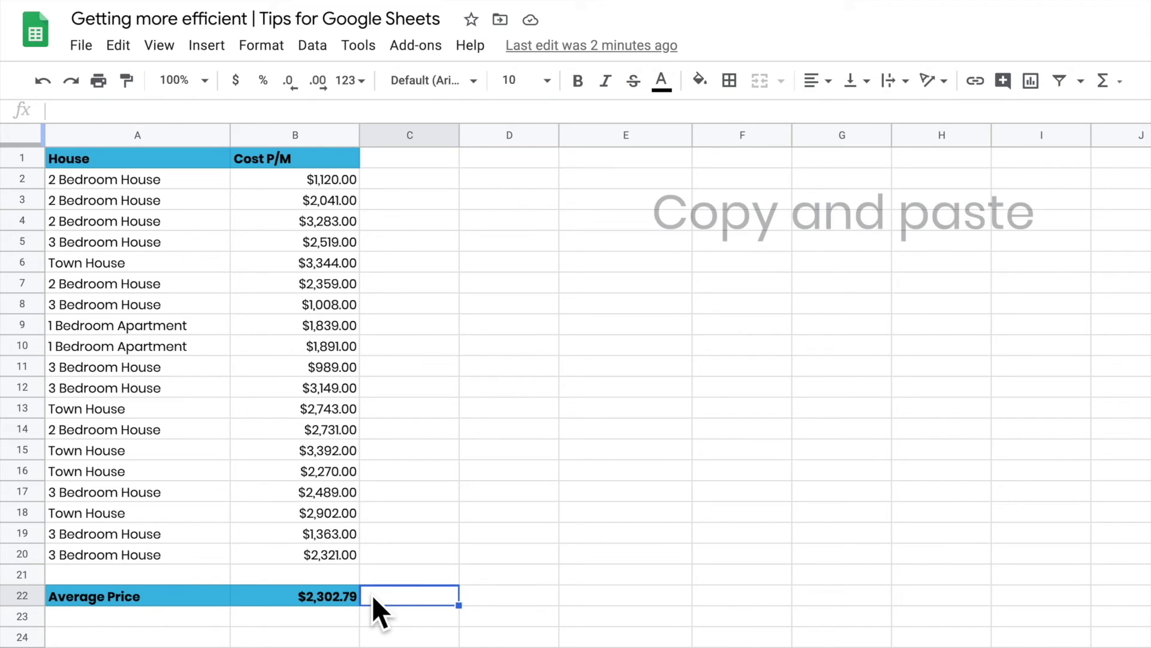
# - Copy the '1 Bedroom Apartment' label from A9 into D9
pyautogui.click(126, 327)
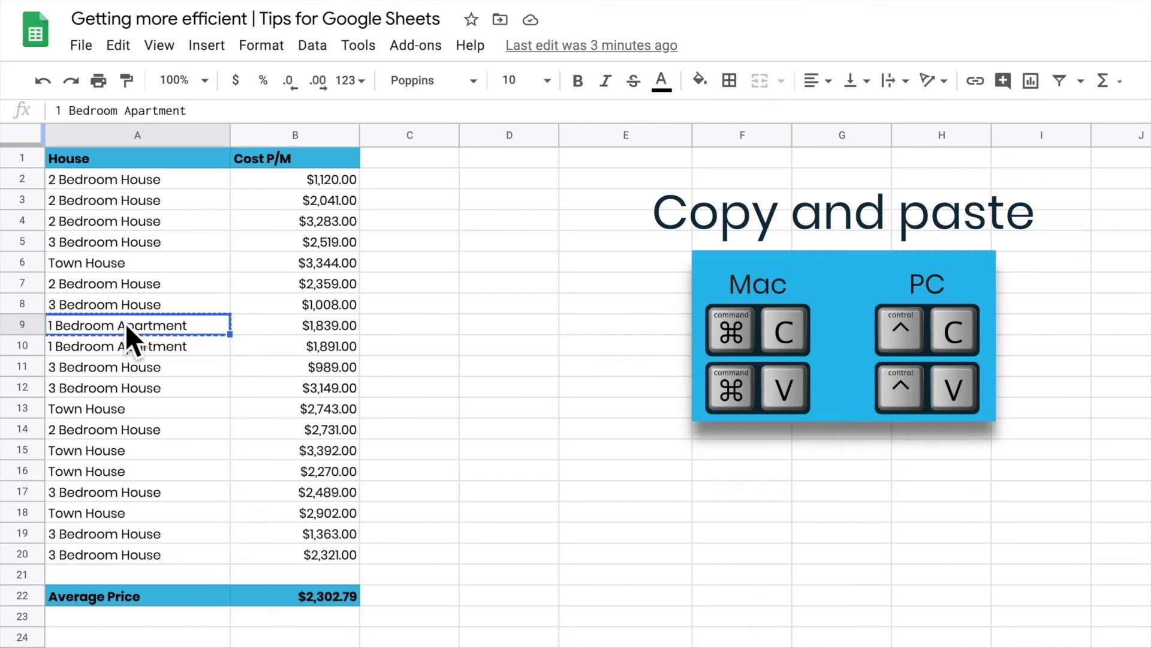
pyautogui.hotkey('ctrl', 'c')
pyautogui.click(478, 325)
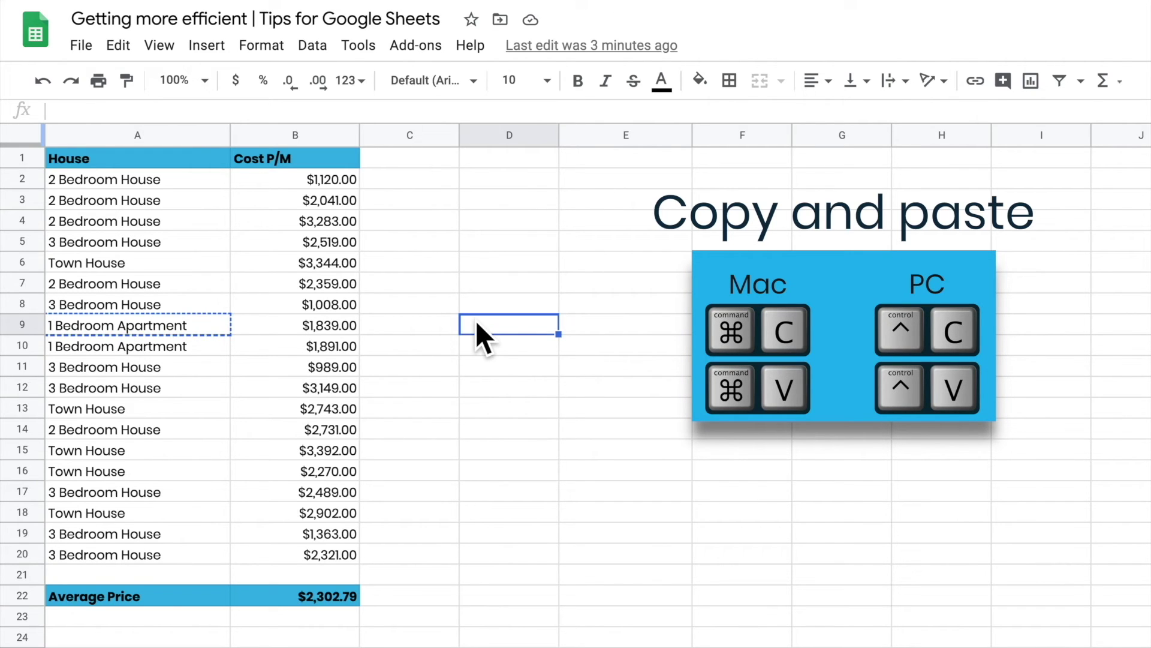
pyautogui.hotkey('ctrl', 'v')
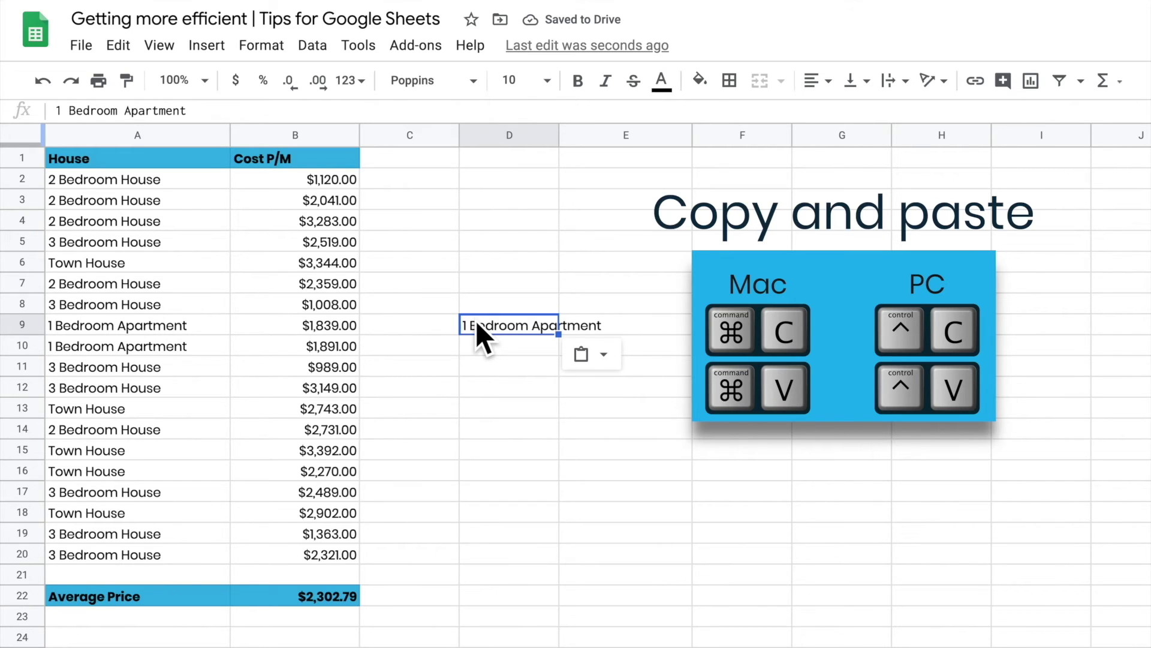
# - Copy B22's average formula into D22, then clear the resulting #DIV/0! error
pyautogui.click(332, 600)
pyautogui.hotkey('ctrl', 'c')
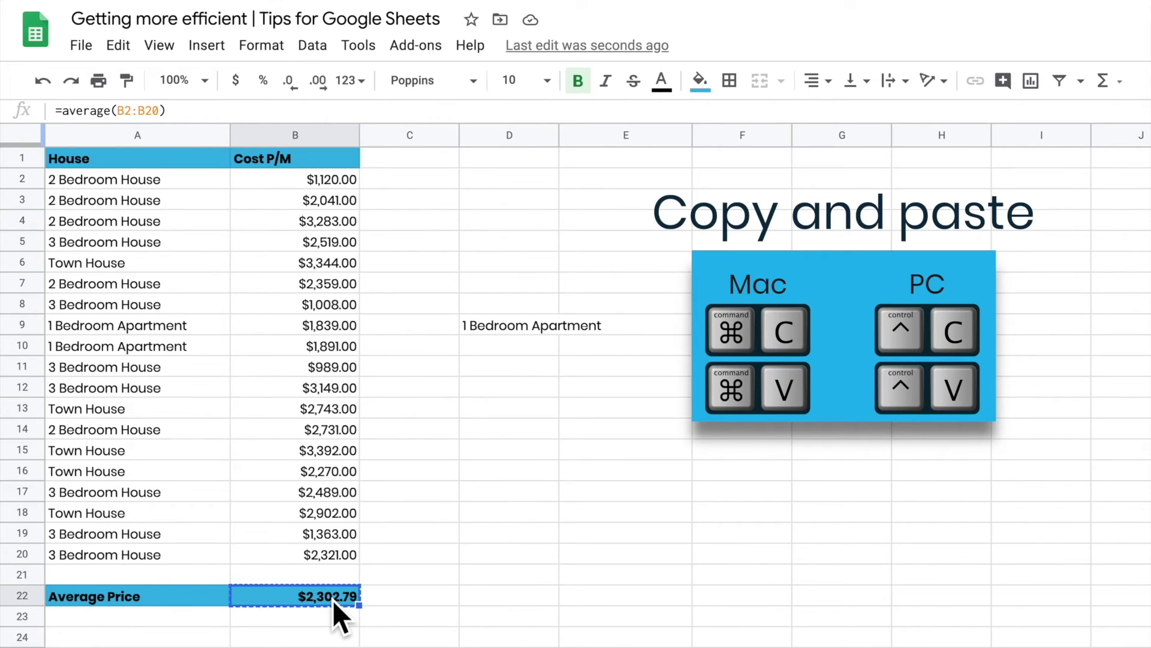
pyautogui.click(500, 593)
pyautogui.hotkey('ctrl', 'v')
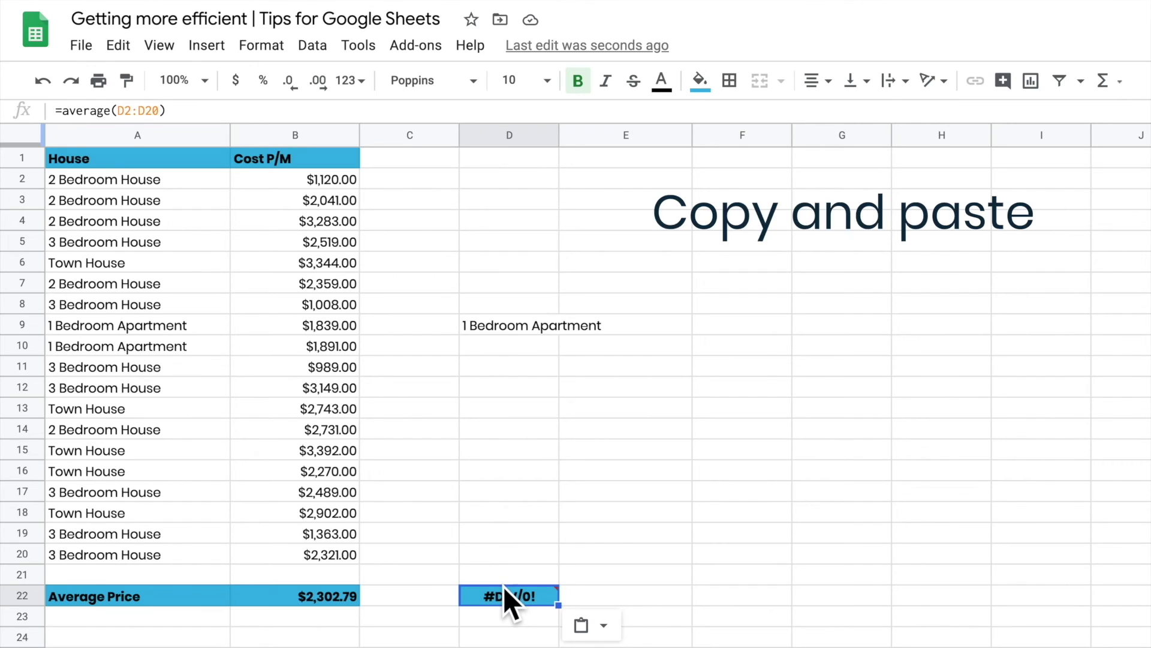
pyautogui.moveTo(503, 587)
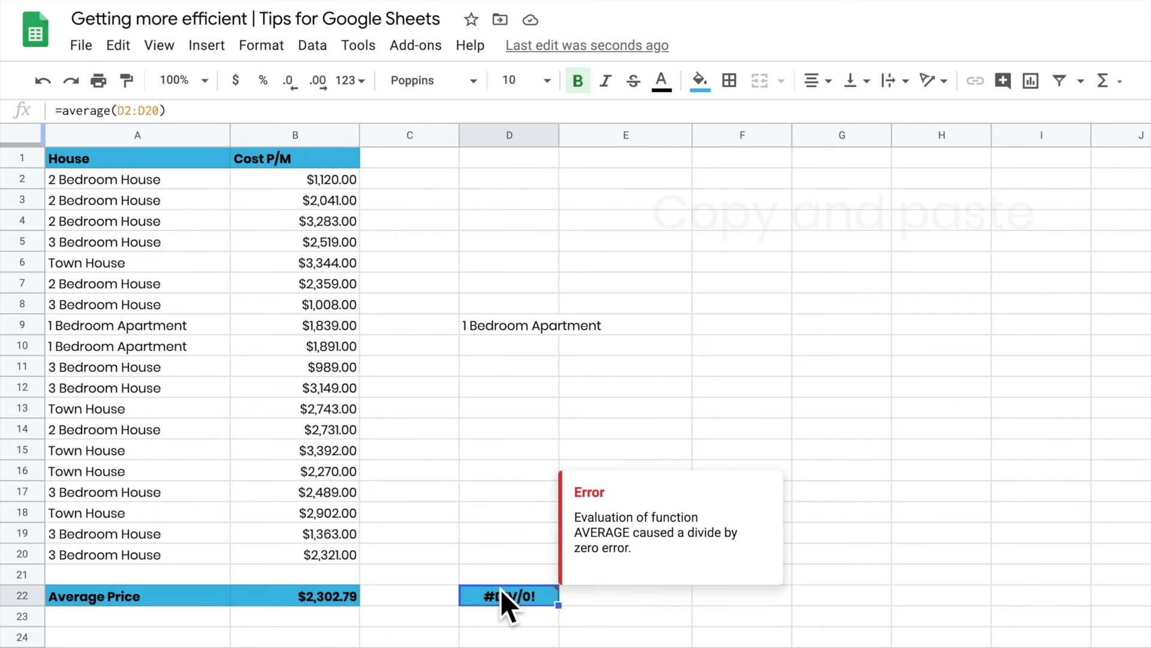
pyautogui.press('Delete')
# - Delete the D9 label and undo to restore it
pyautogui.click(514, 308)
pyautogui.click(514, 327)
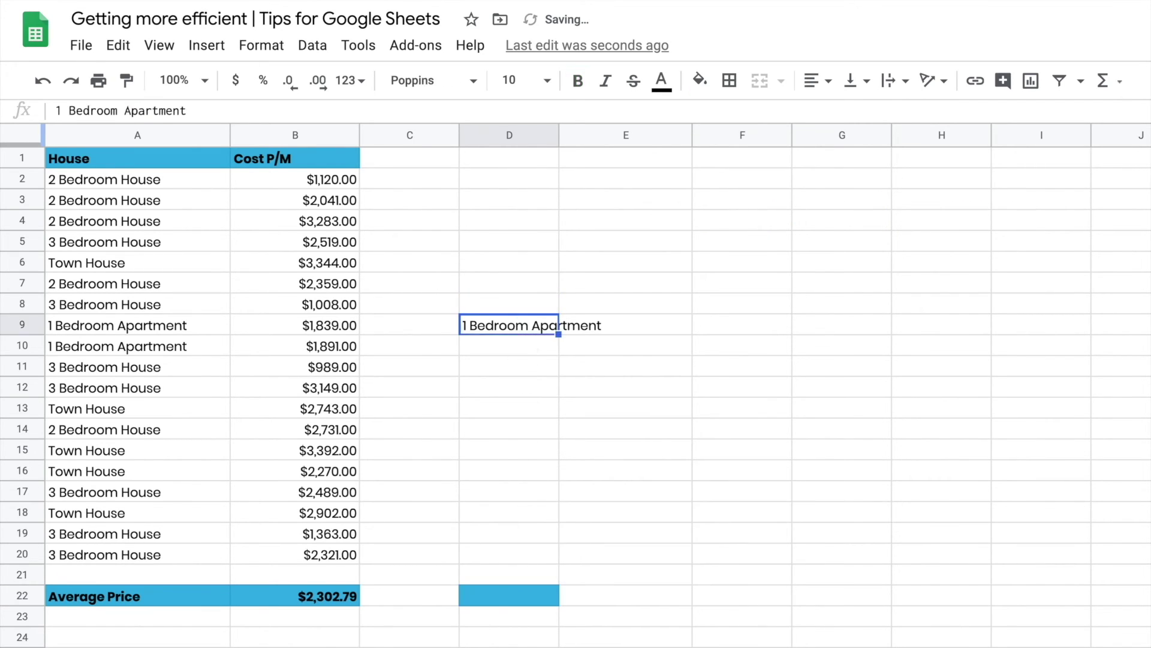
pyautogui.press('Delete')
pyautogui.hotkey('ctrl', 'z')
pyautogui.hotkey('ctrl', 'z')
pyautogui.hotkey('ctrl', 'z')
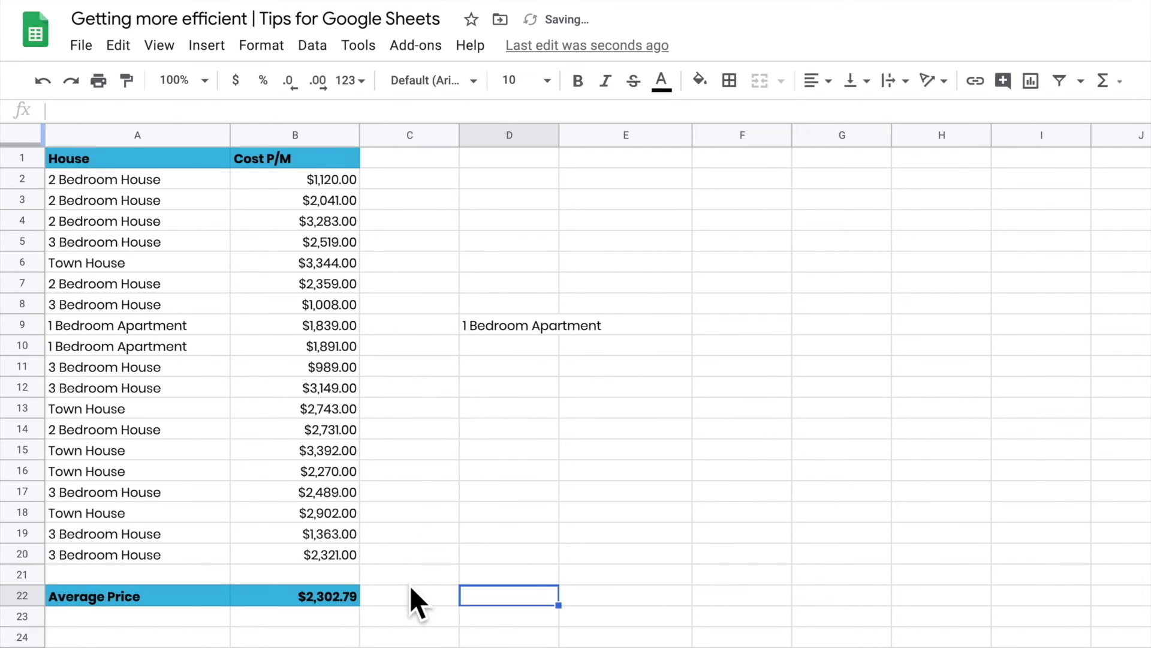
# - Paste B22's average into D22 as the plain value 2302.789474 with Ctrl+Shift+V
pyautogui.click(307, 601)
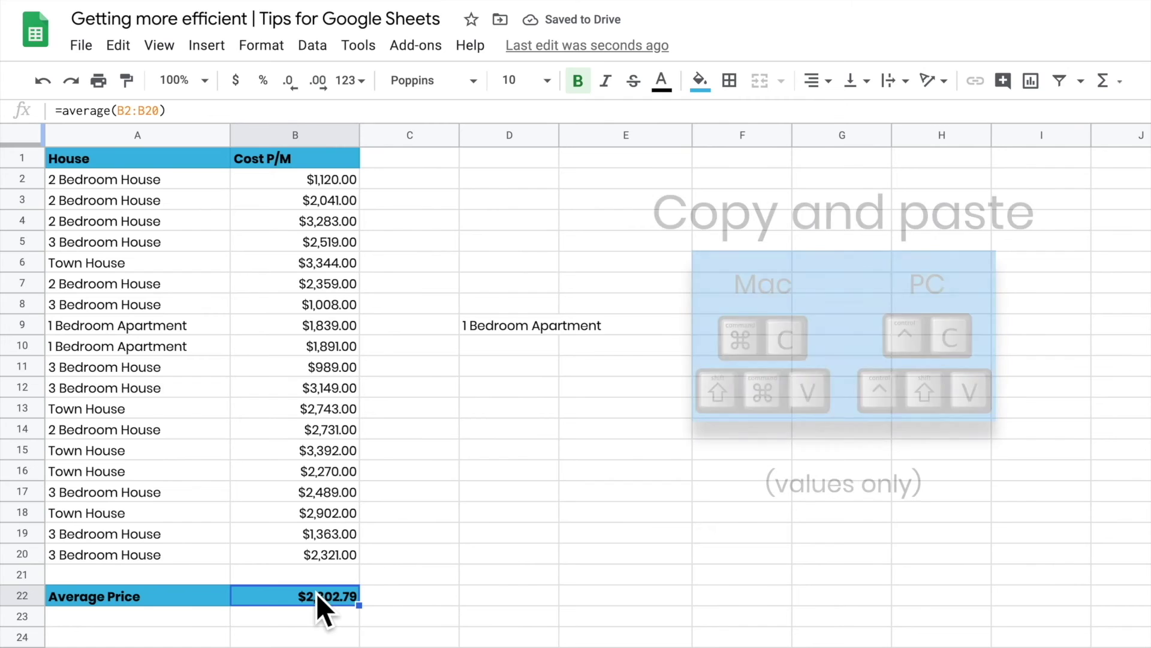
pyautogui.hotkey('ctrl', 'c')
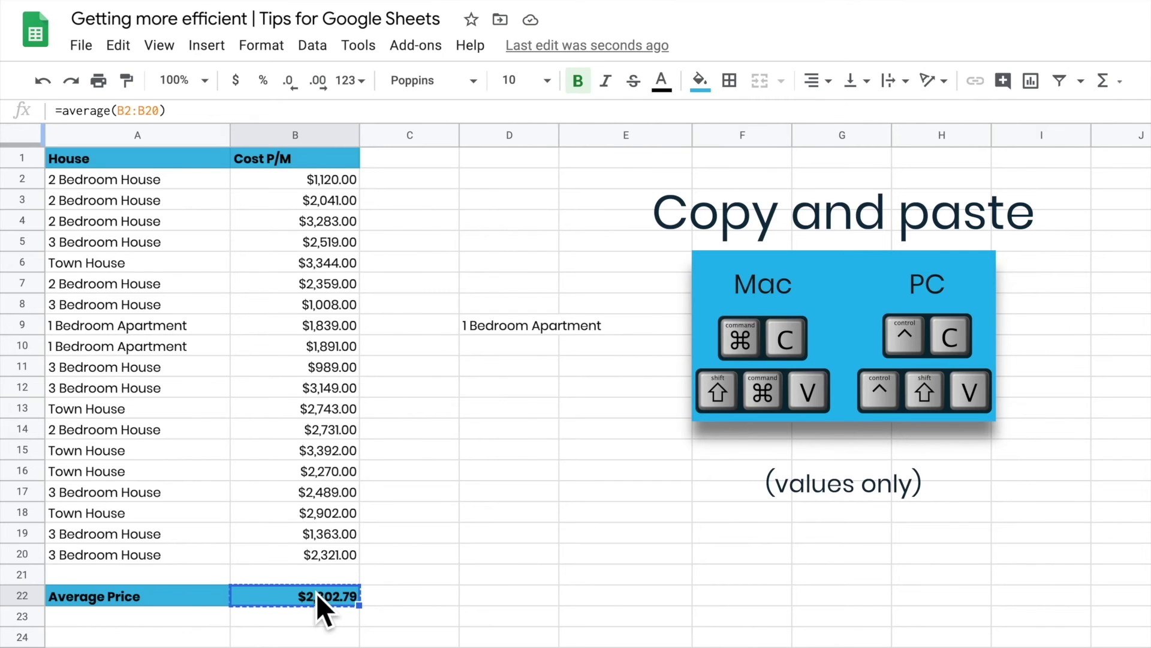
pyautogui.click(481, 594)
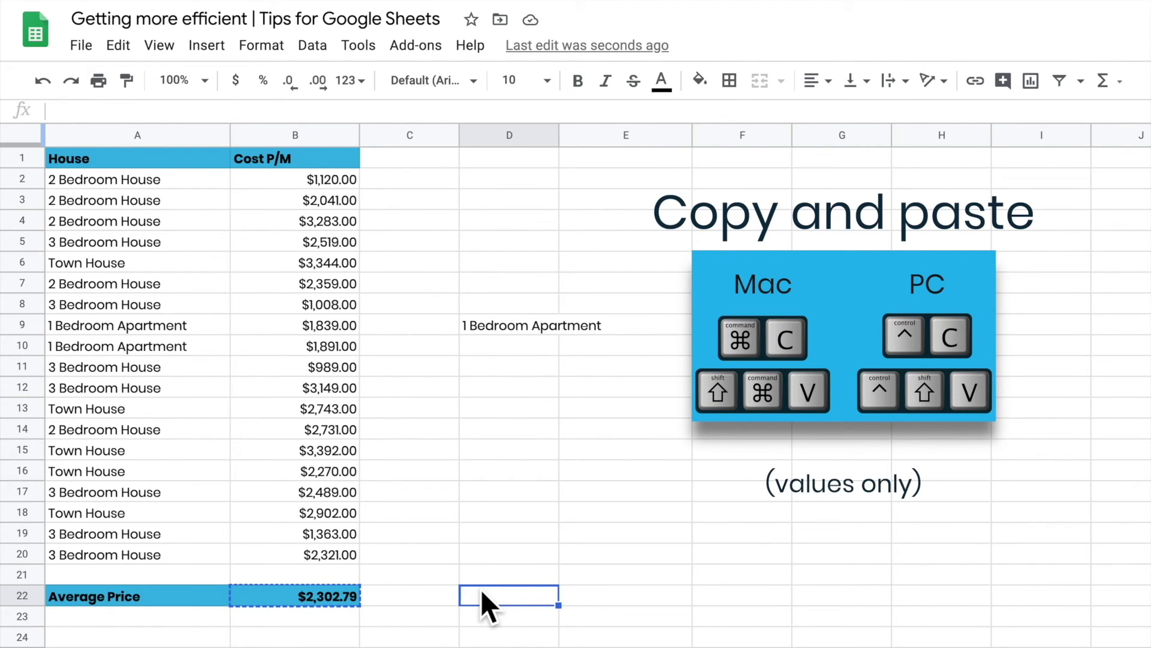
pyautogui.hotkey('ctrl', 'shift', 'v')
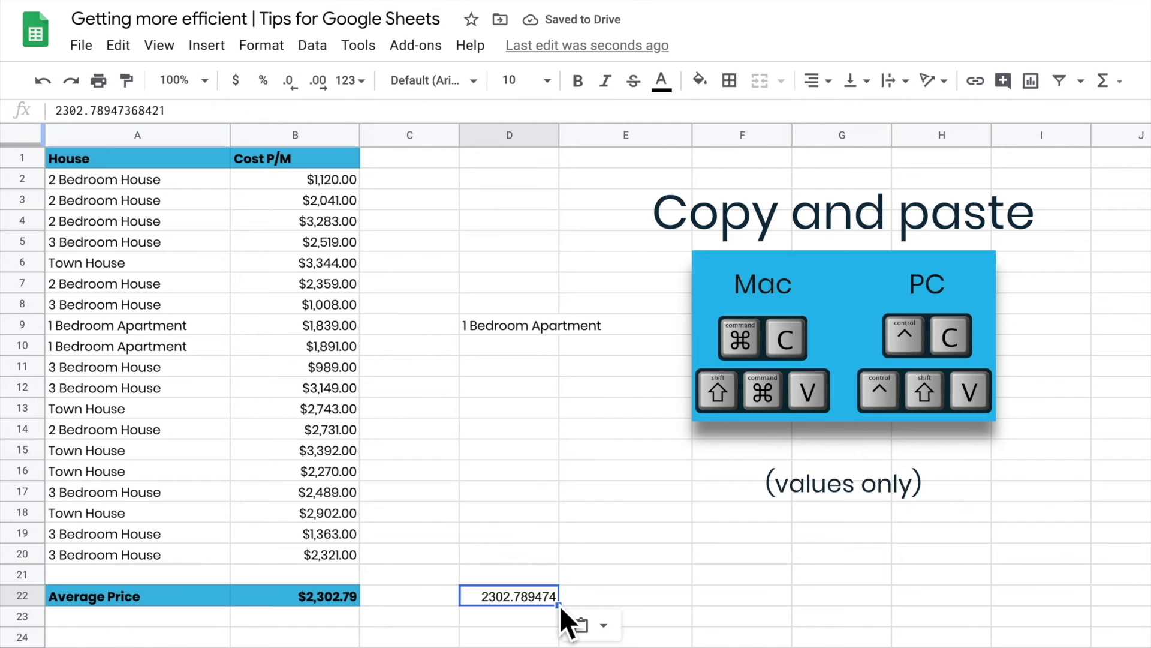
pyautogui.hscroll(3, 559, 605)
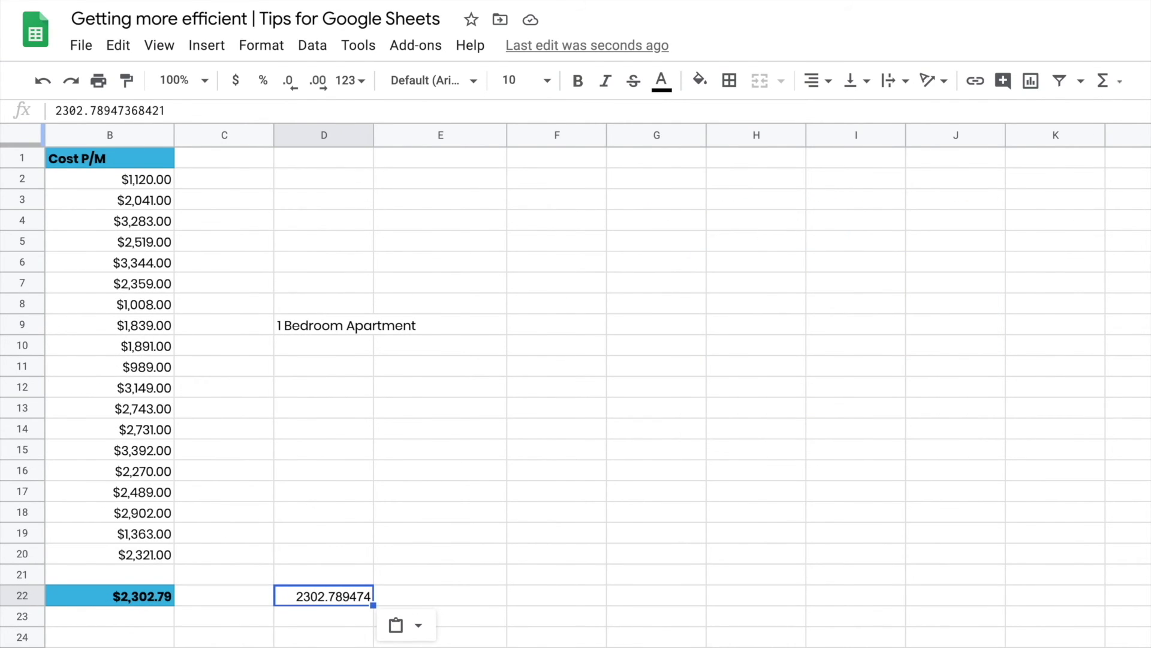
pyautogui.hscroll(-3, 576, 385)
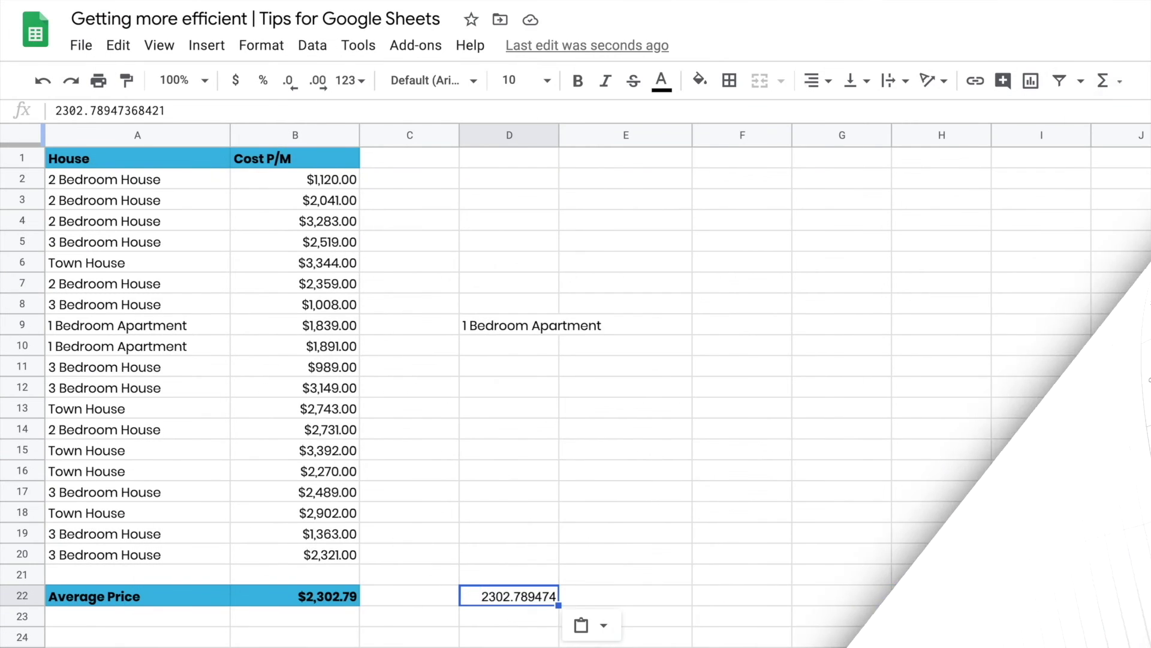
# - Clear the pasted value in D22 and the label in D9, then select A9
pyautogui.press('Delete')
pyautogui.click(500, 320)
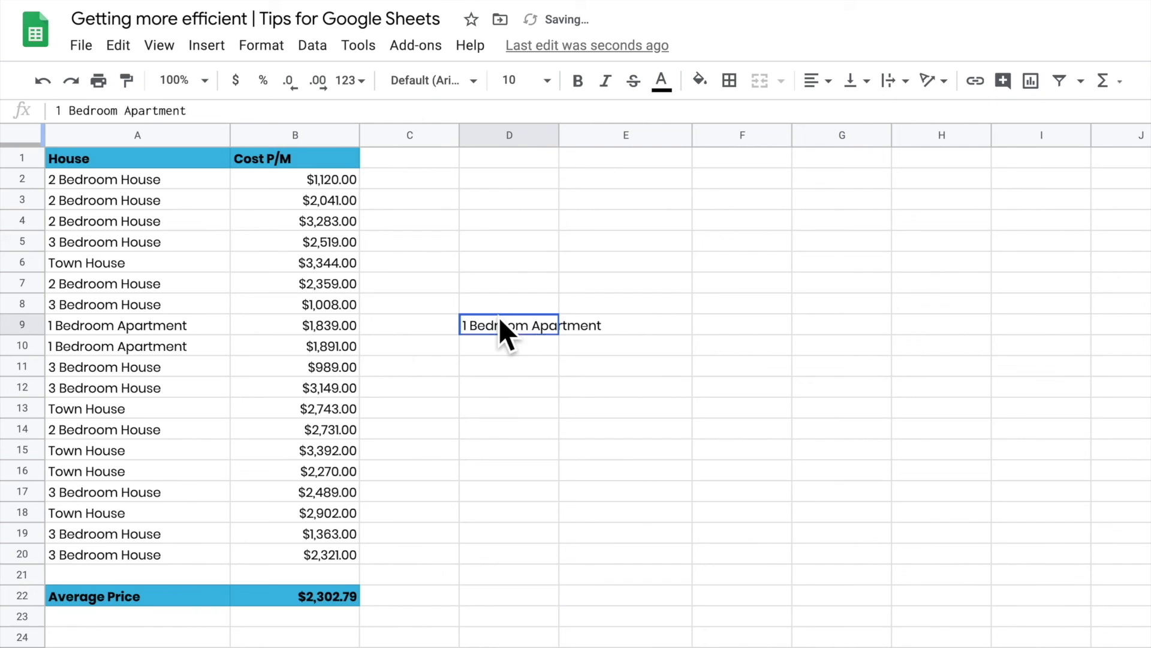
pyautogui.press('Delete')
pyautogui.click(119, 325)
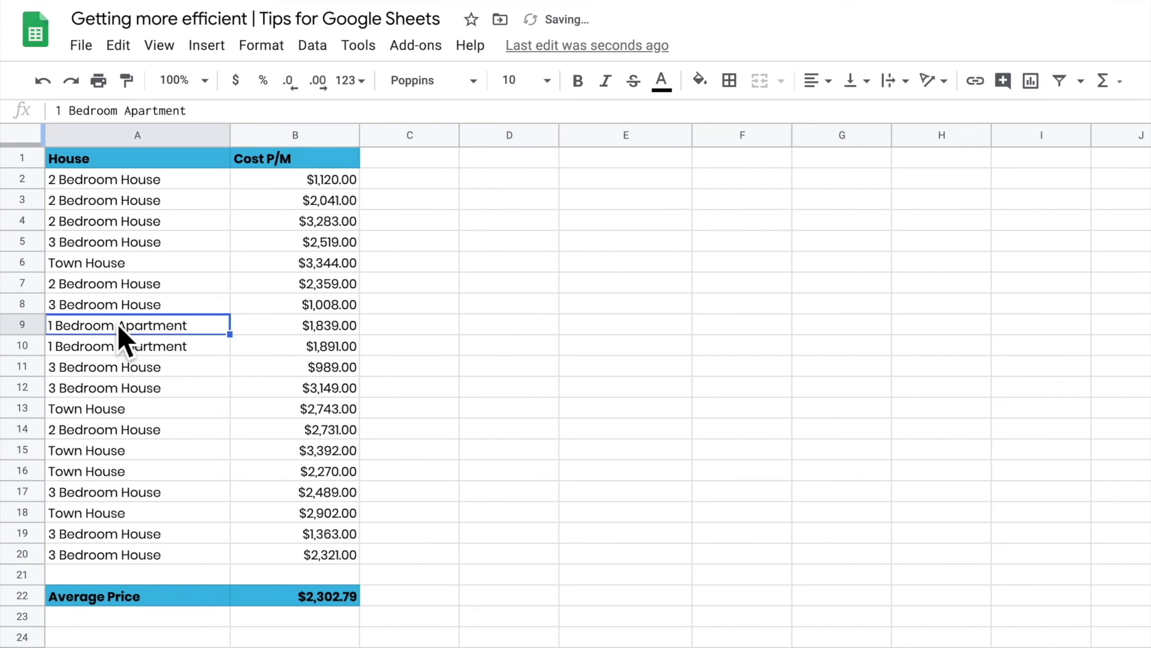
pyautogui.moveTo(118, 323); pyautogui.dragTo(112, 433)
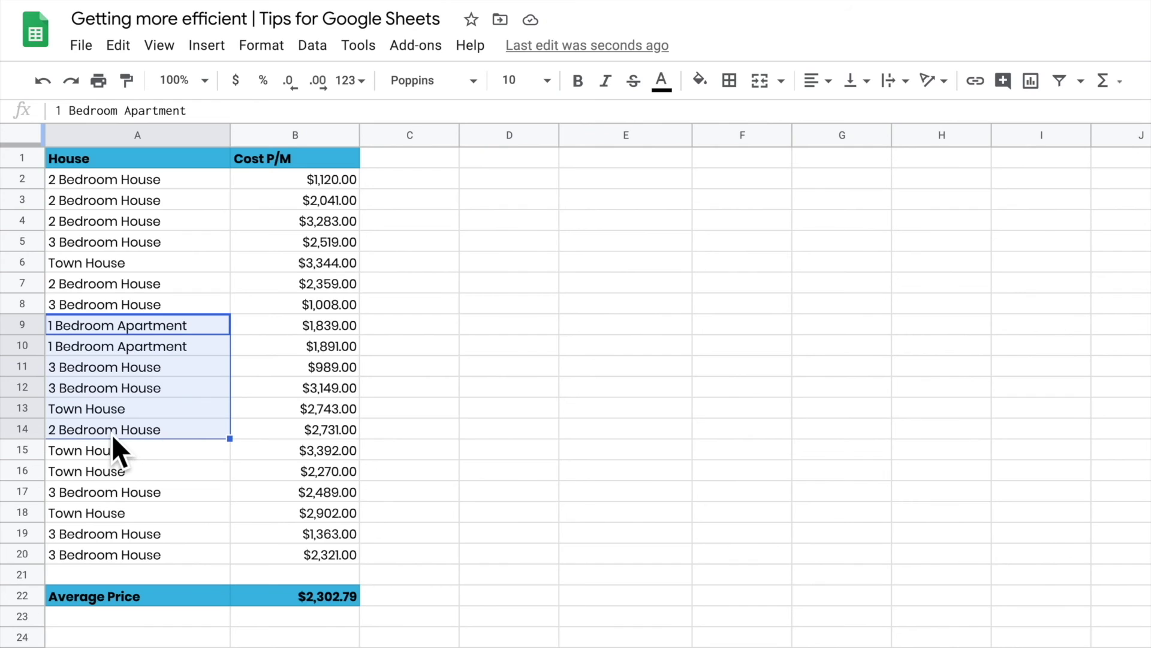
pyautogui.press('Delete')
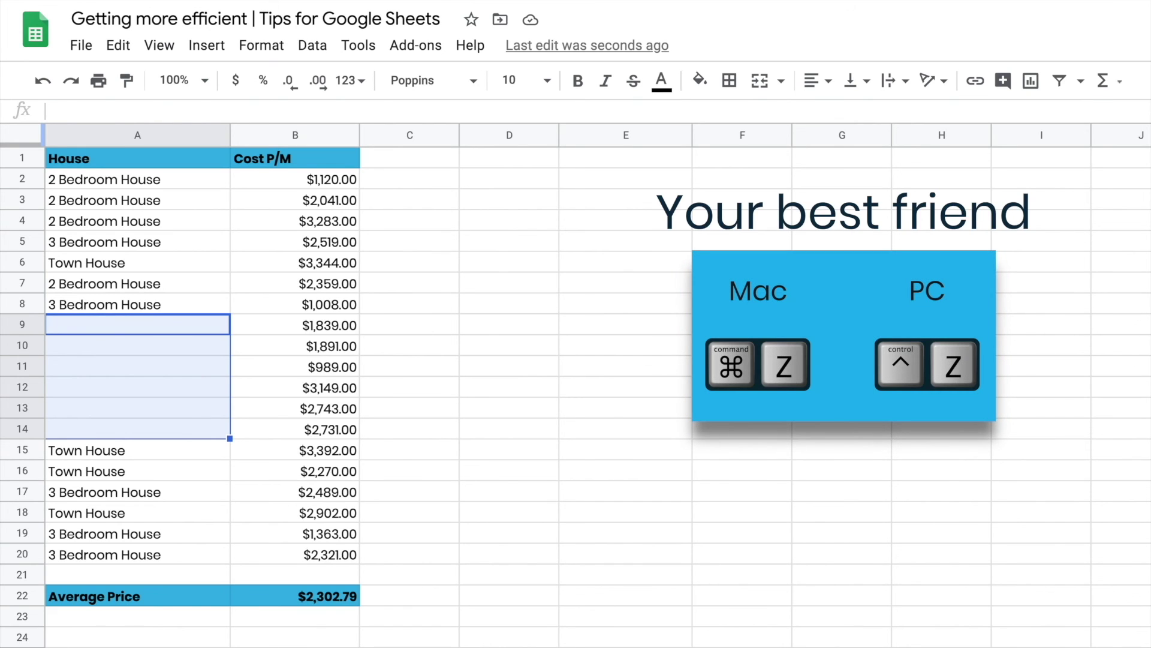
pyautogui.hotkey('ctrl', 'z')
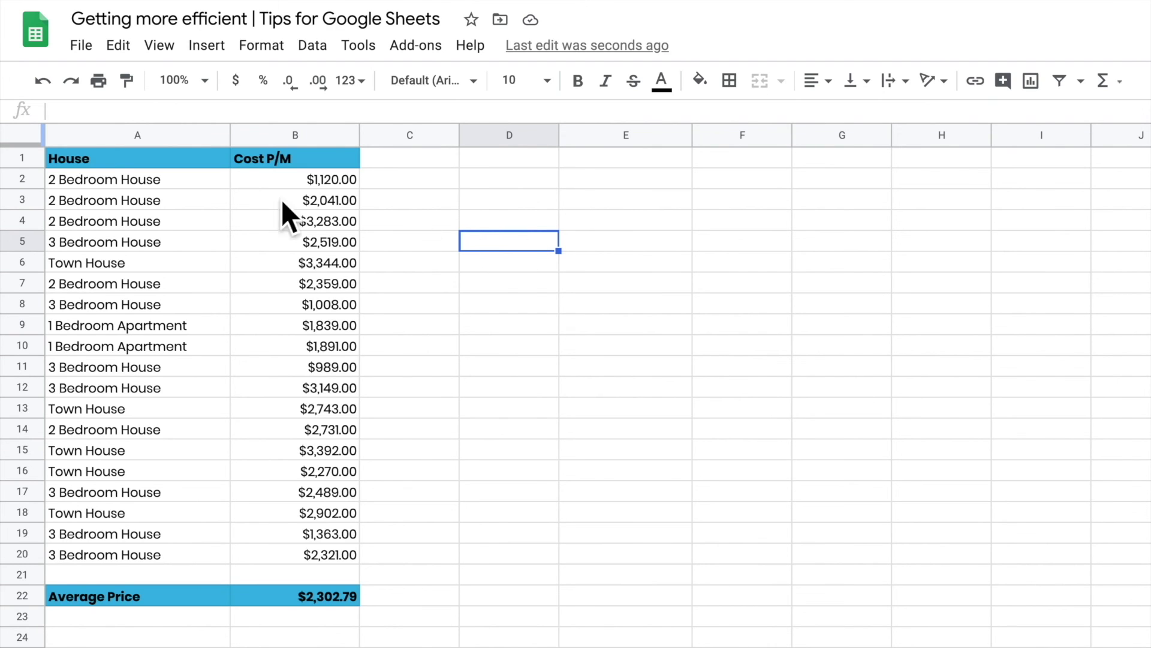
pyautogui.moveTo(77, 156); pyautogui.dragTo(280, 580)
pyautogui.hotkey('ctrl', '\\')
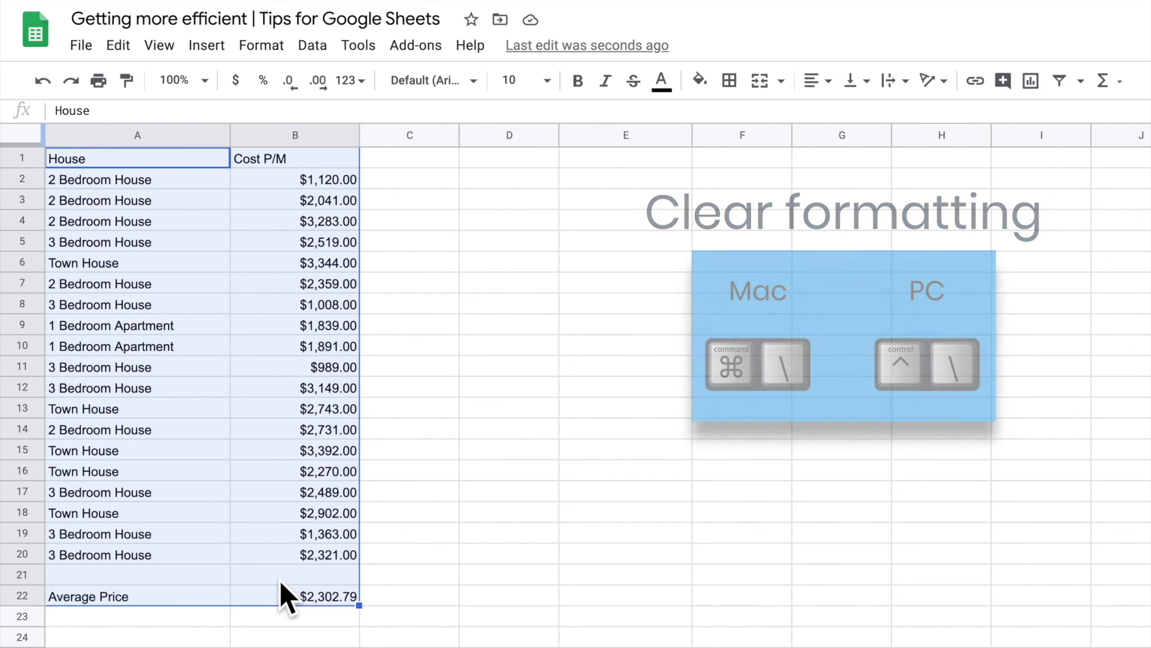
pyautogui.hotkey('ctrl', 'z')
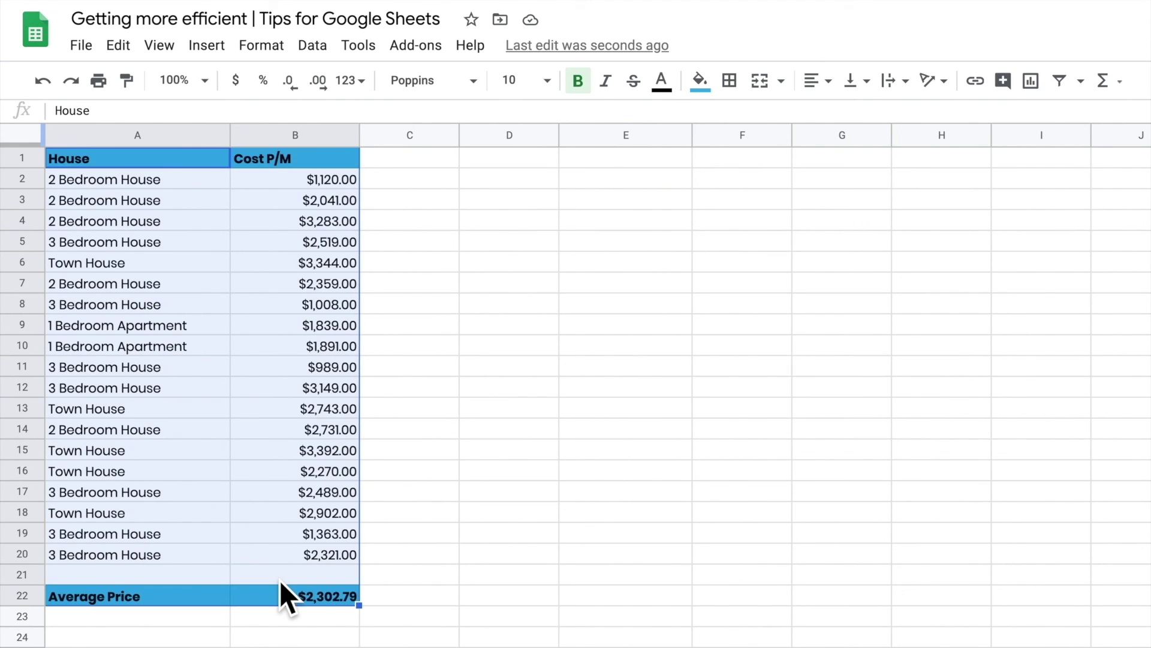